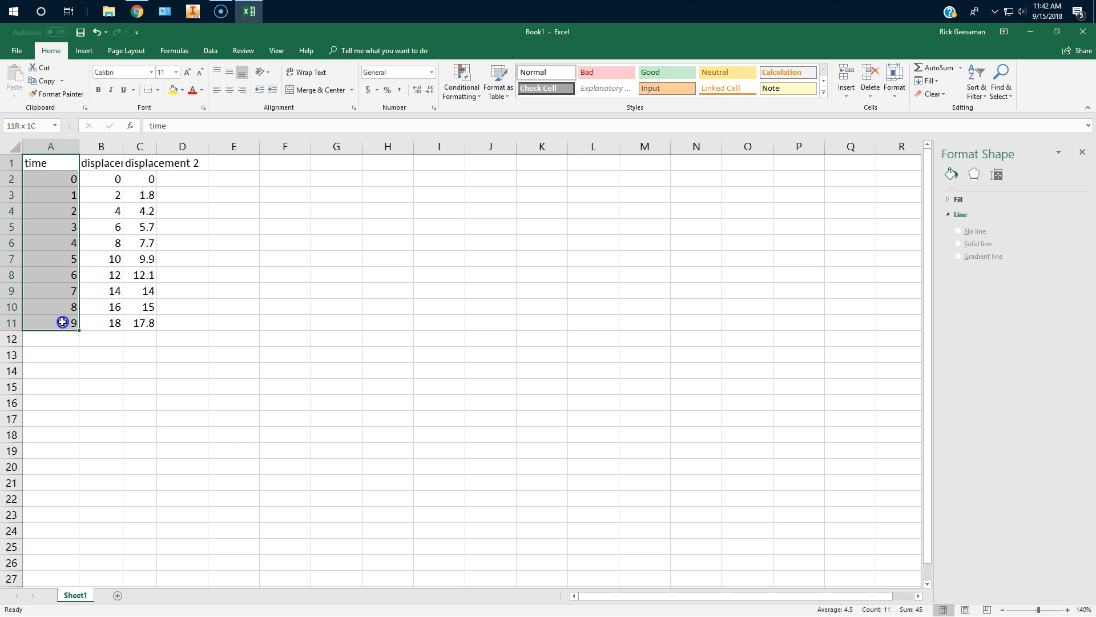
drag(62, 323, 61, 323)
click(113, 162)
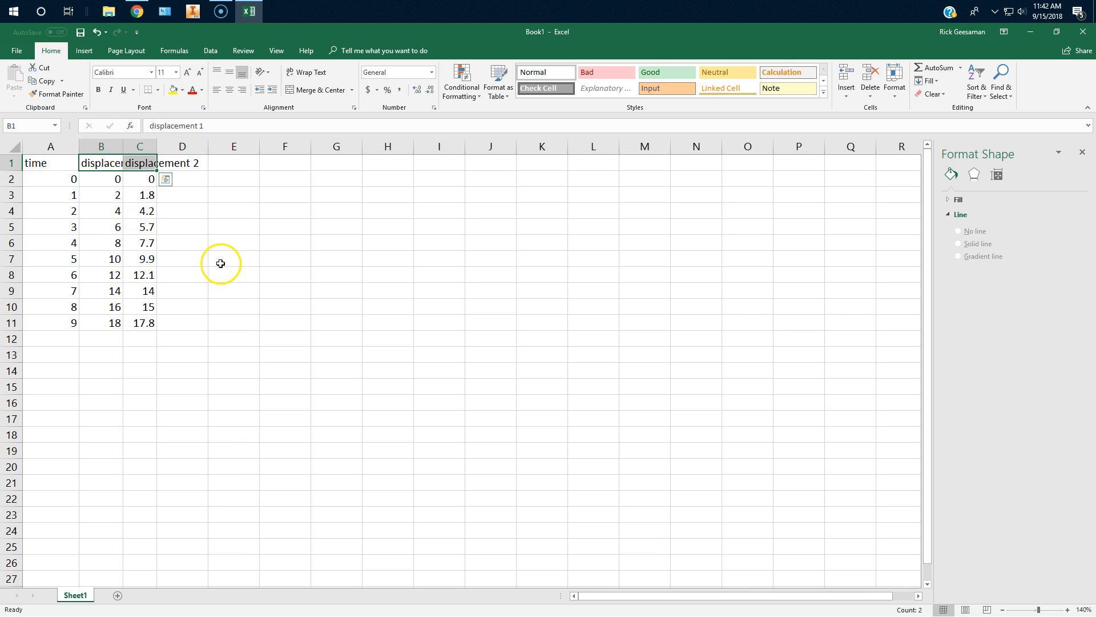
click(255, 275)
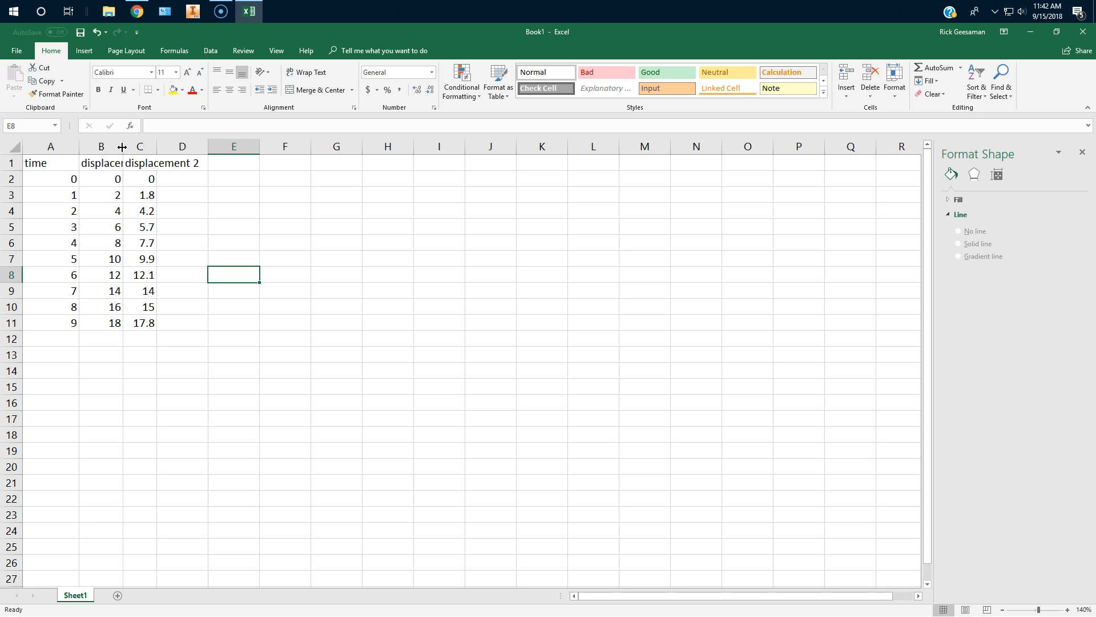
Fit the widths of the time, displacement 1 and displacement 2 columns to their contents.
drag(123, 147, 244, 147)
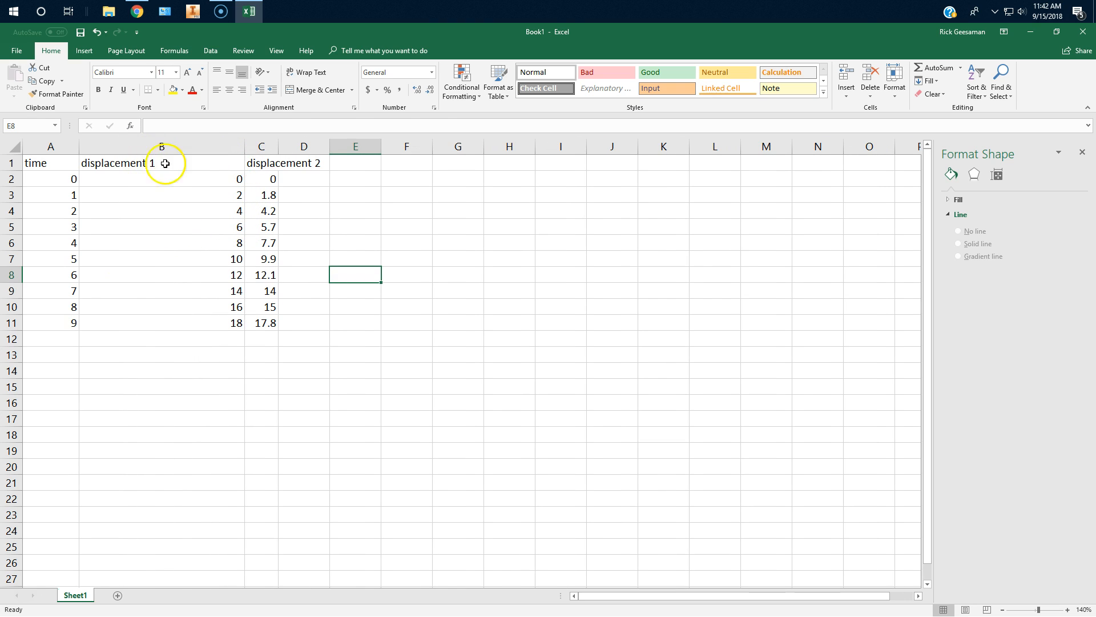
double_click(245, 145)
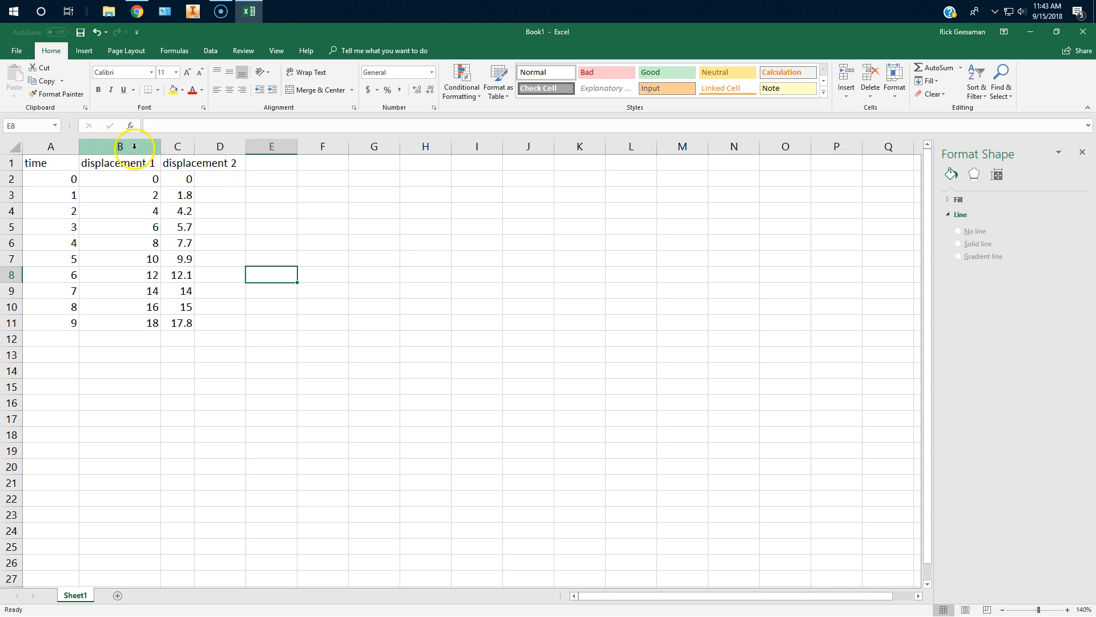
double_click(78, 146)
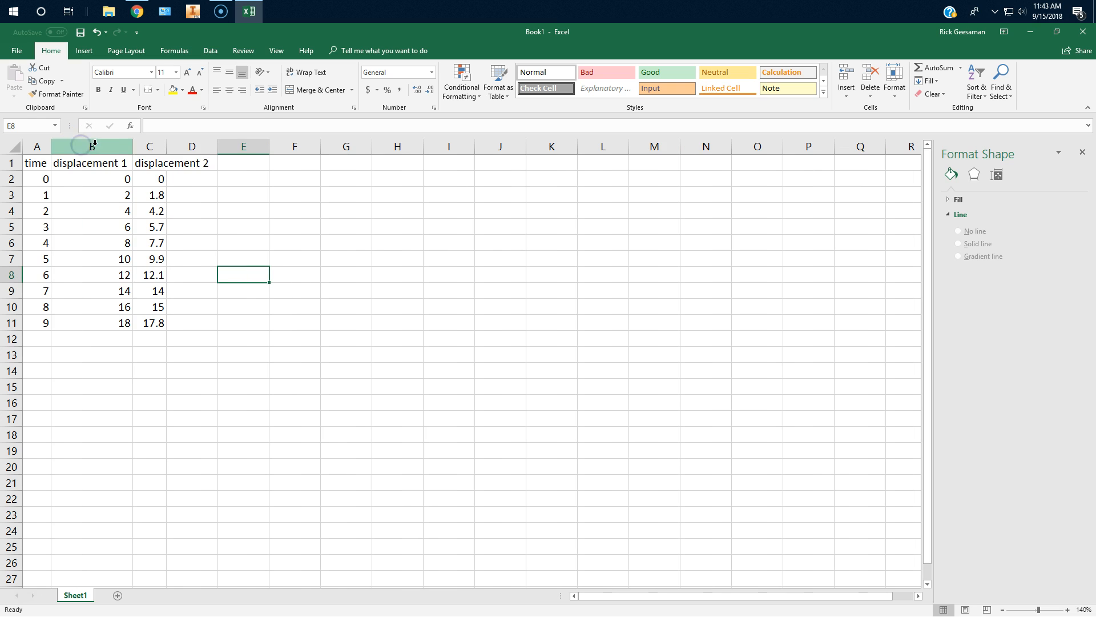
right_click(202, 162)
click(184, 175)
click(191, 165)
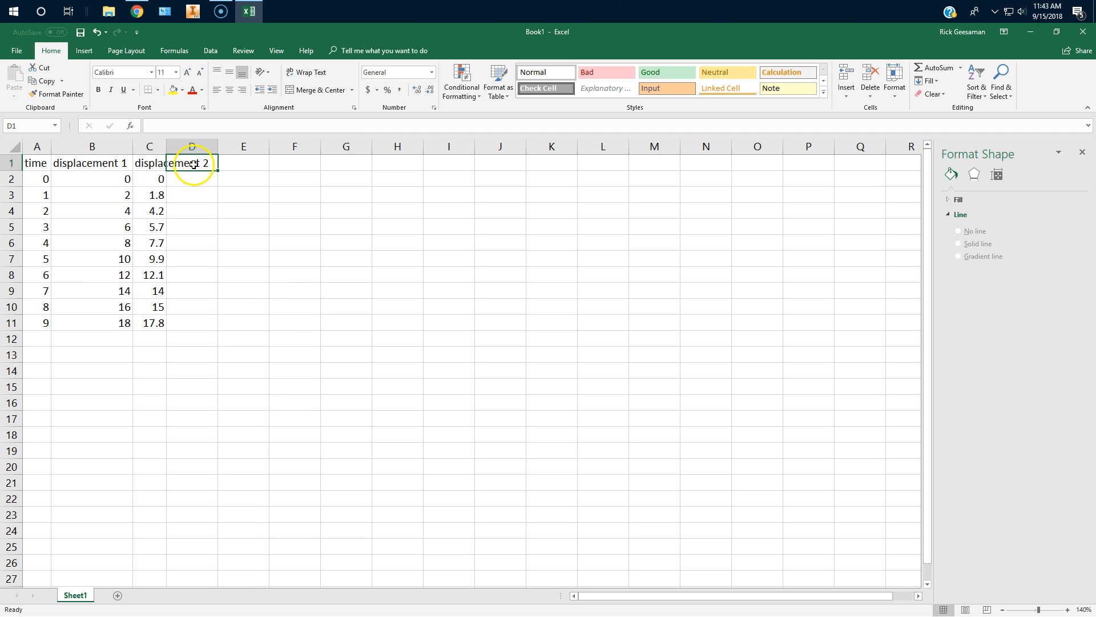
double_click(167, 145)
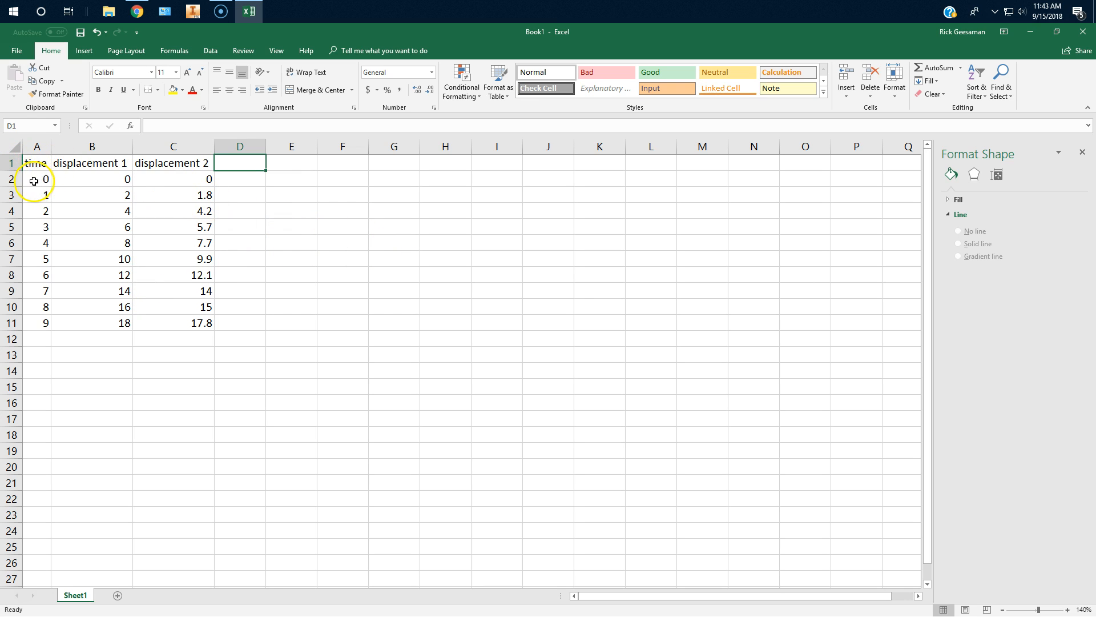
Insert a marker-only Scatter chart from the time and displacement values in A2:C11, leaving out the header row.
drag(32, 172, 177, 321)
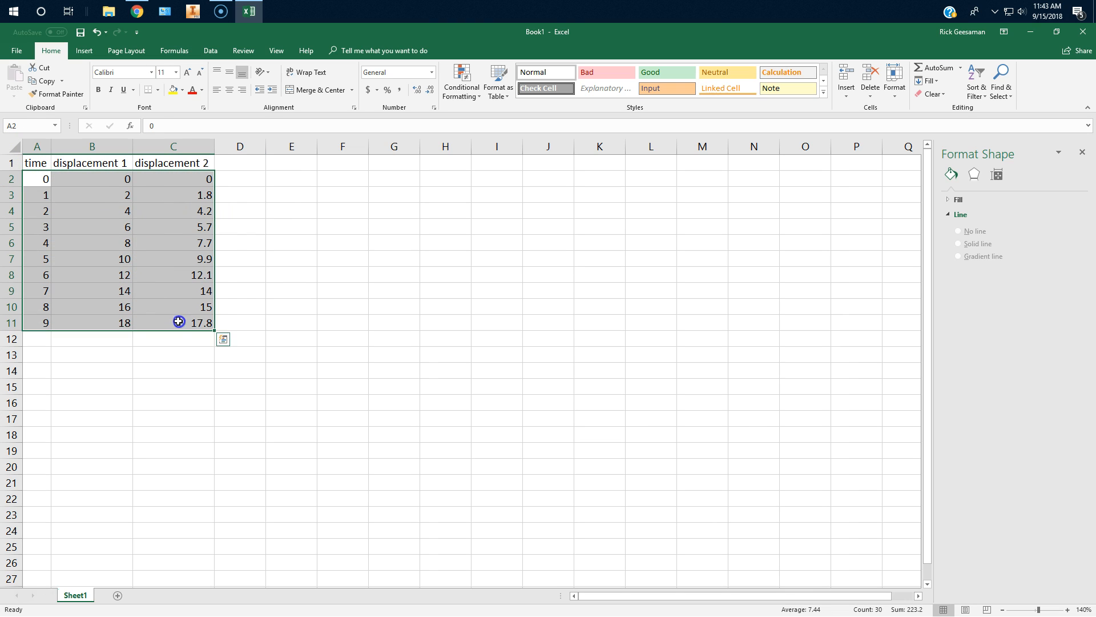
click(90, 53)
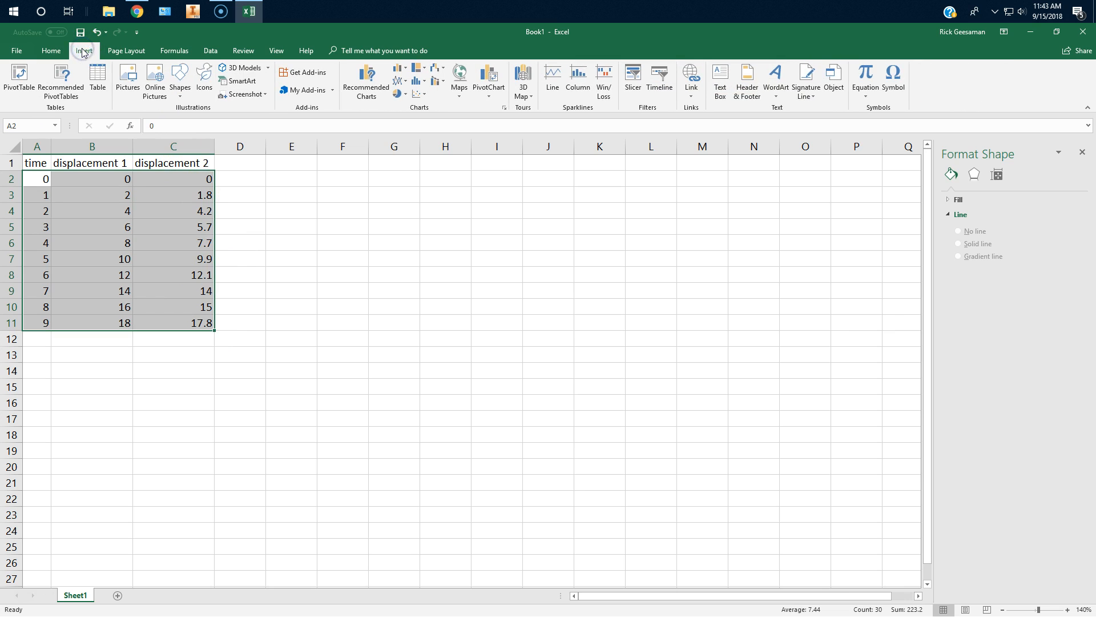
click(424, 99)
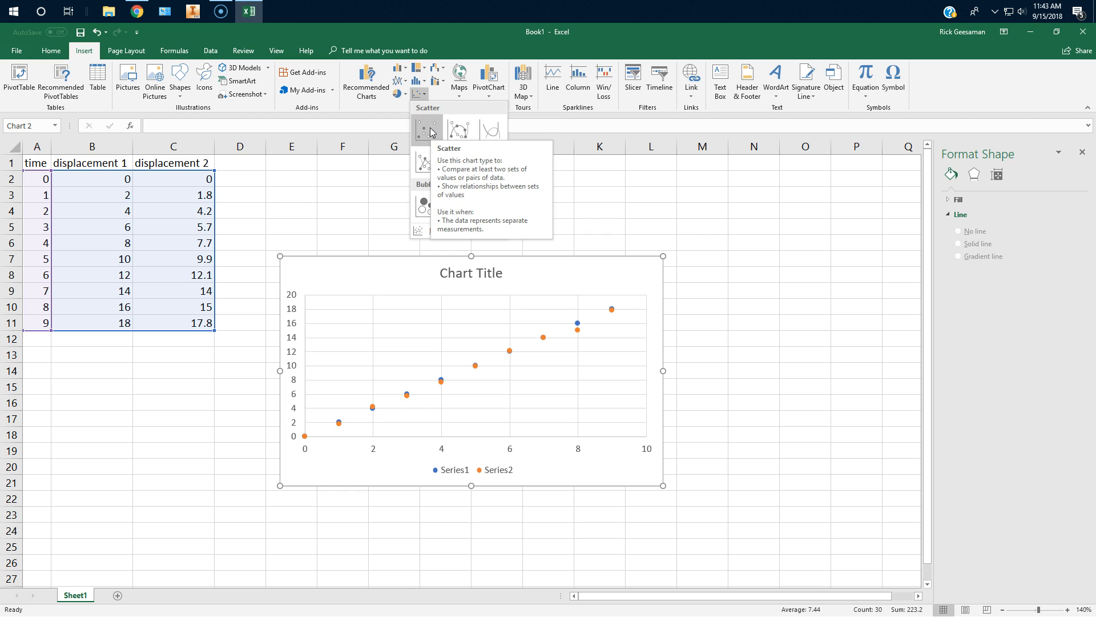
click(427, 130)
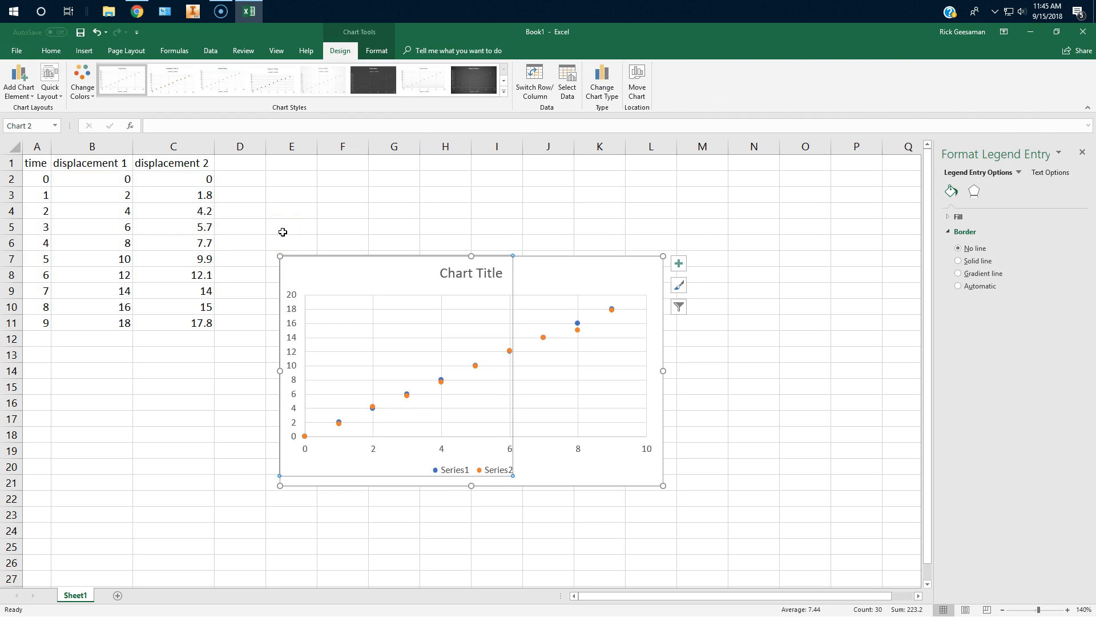
click(282, 231)
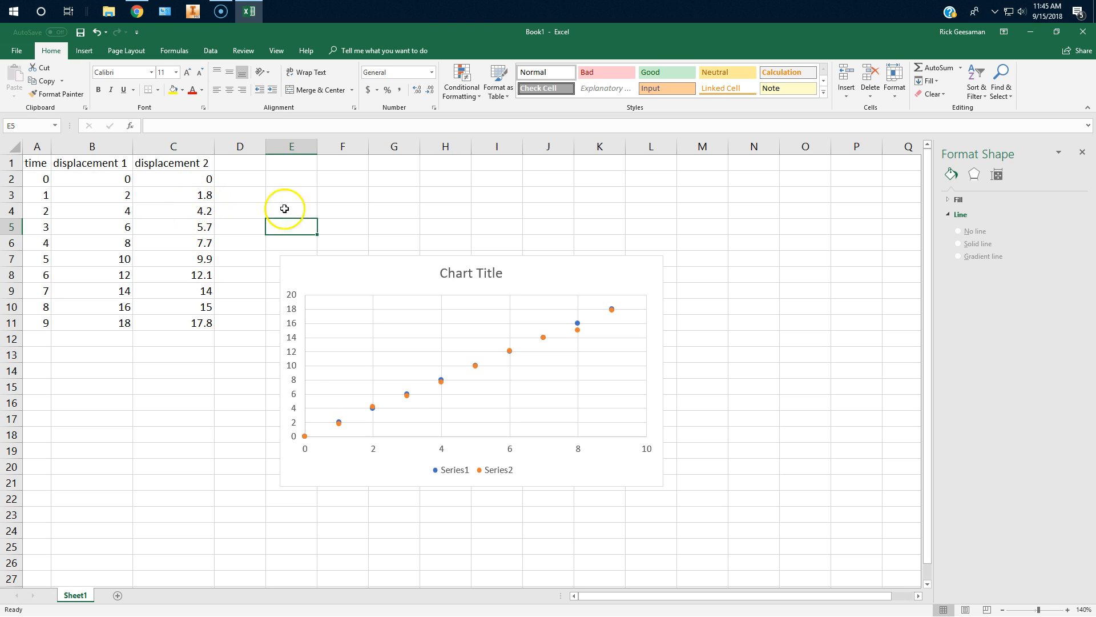
Change the scatter chart's type to Scatter with Straight Lines and Markers.
click(517, 292)
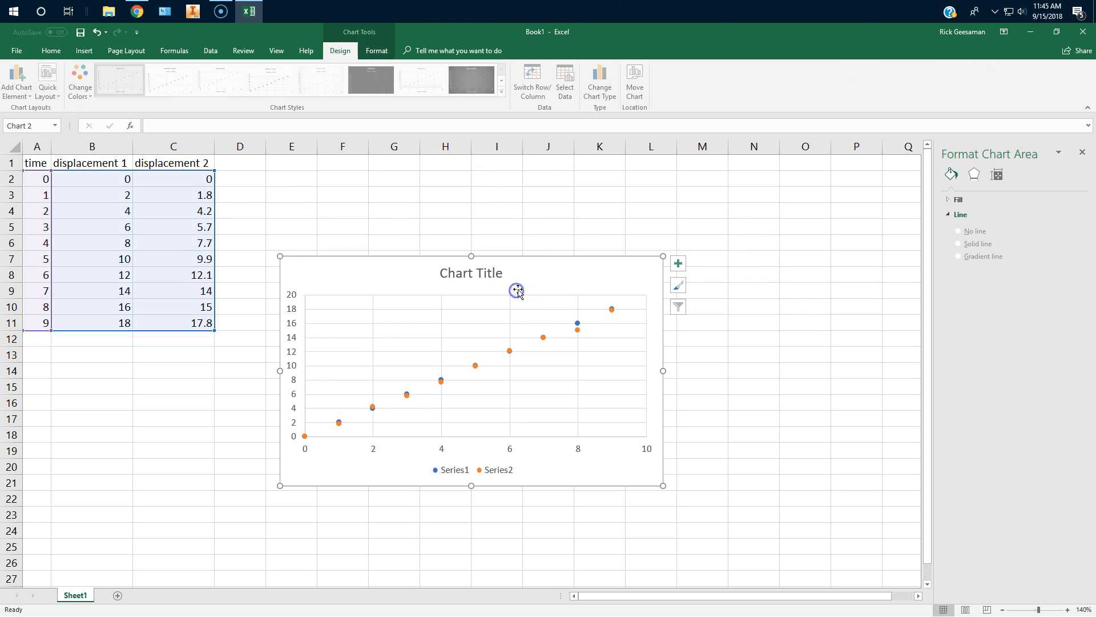
click(600, 92)
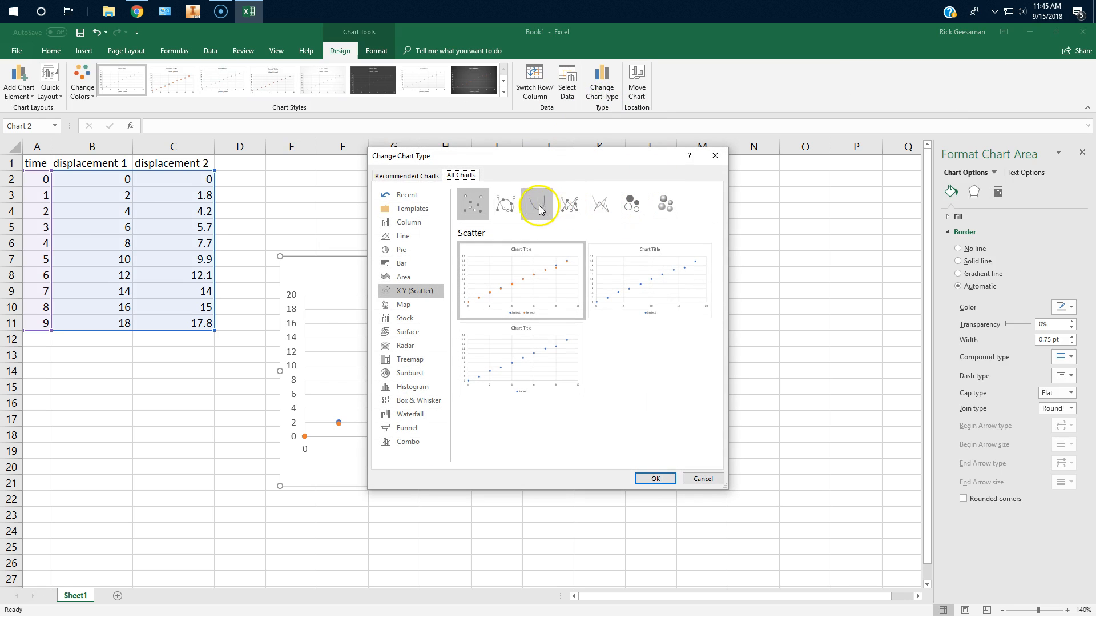
click(565, 207)
click(657, 478)
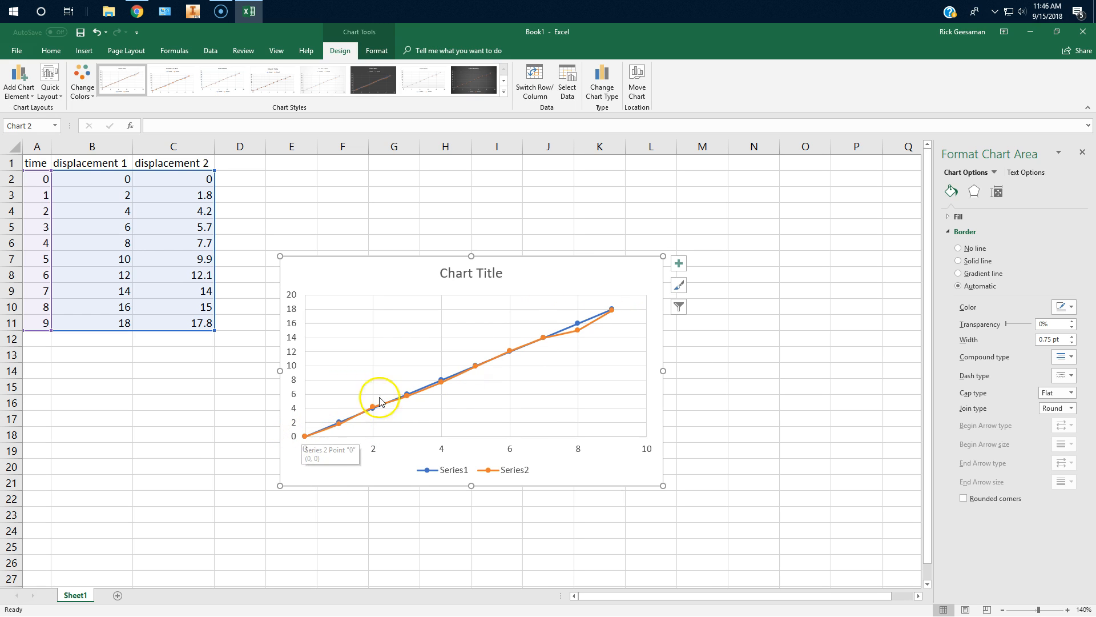
right_click(614, 314)
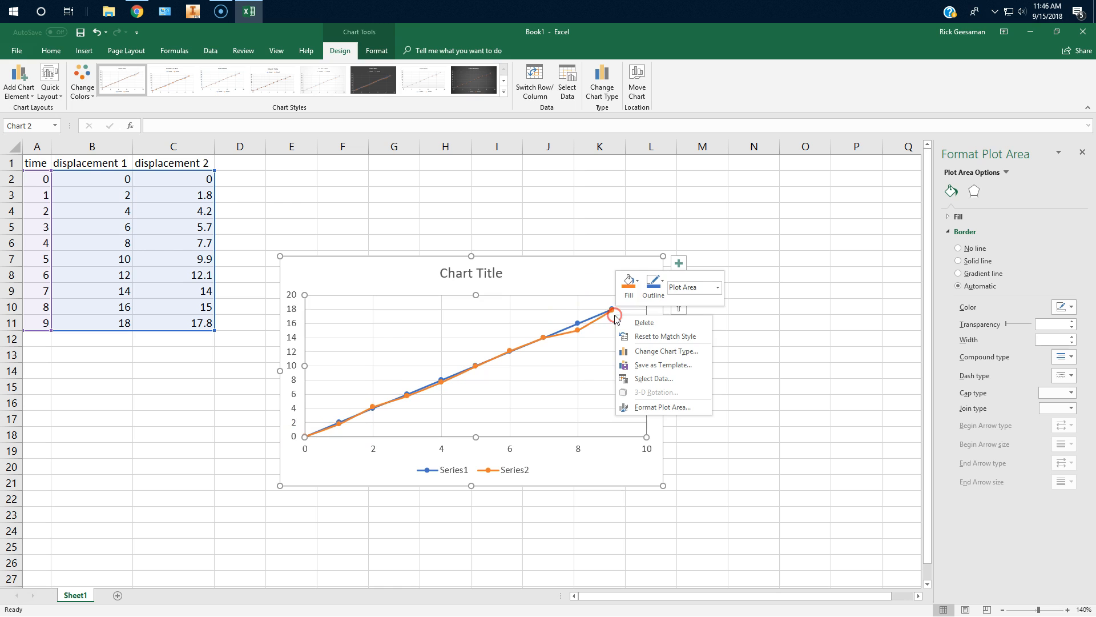
click(592, 282)
click(739, 321)
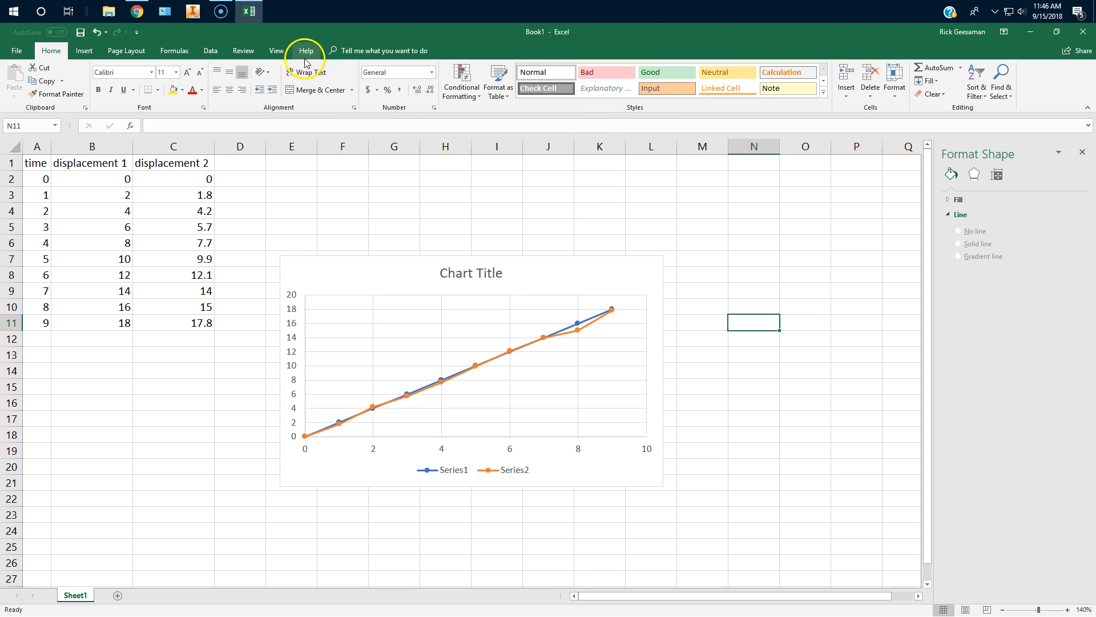
Change the chart's type back to the plain Scatter with markers only.
click(401, 276)
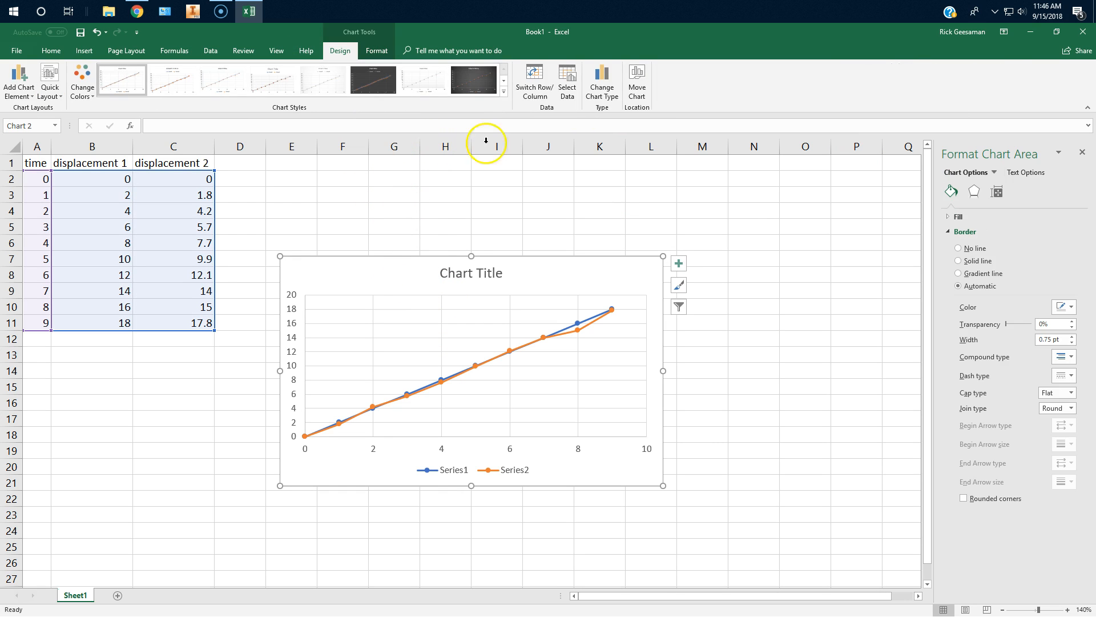
click(599, 86)
click(477, 203)
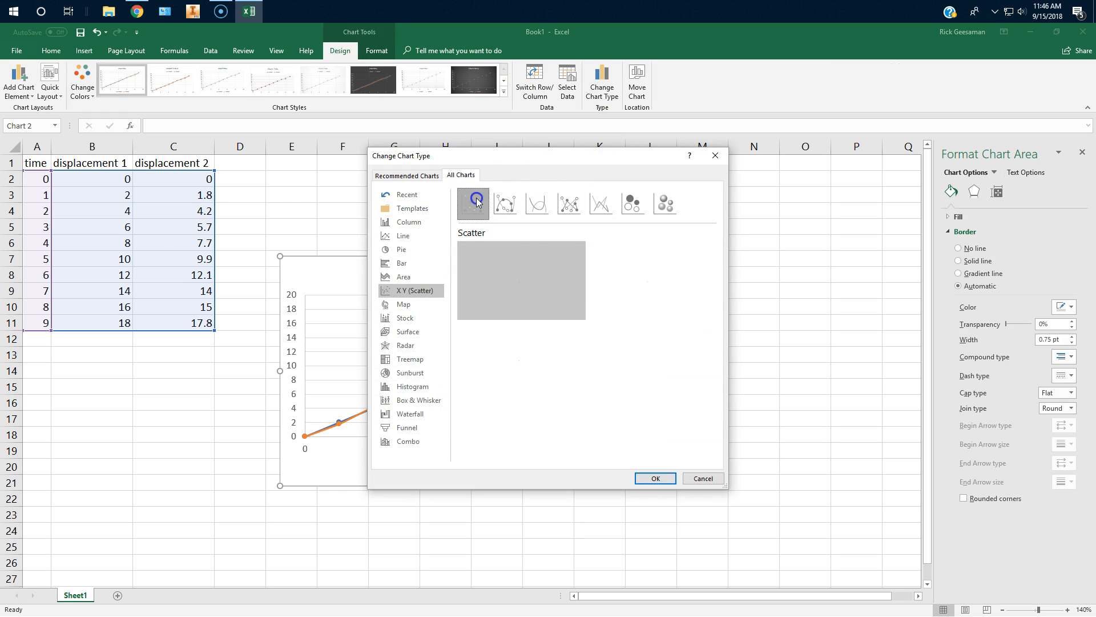
click(656, 478)
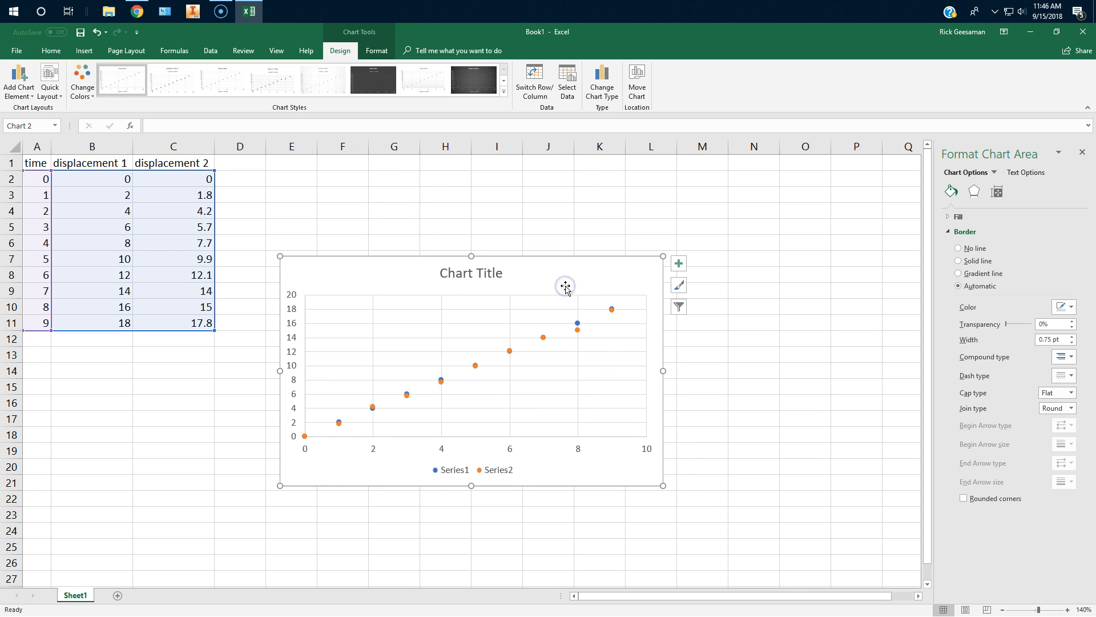
Add a linear trendline based on Series1 to the scatter chart.
click(28, 85)
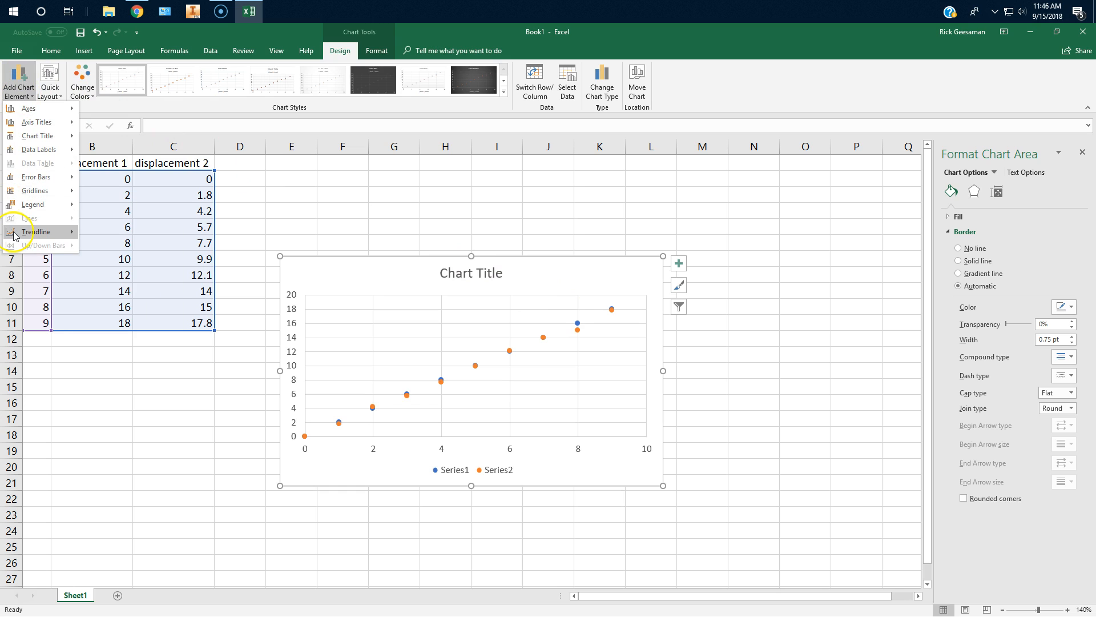
mouse_move(14, 234)
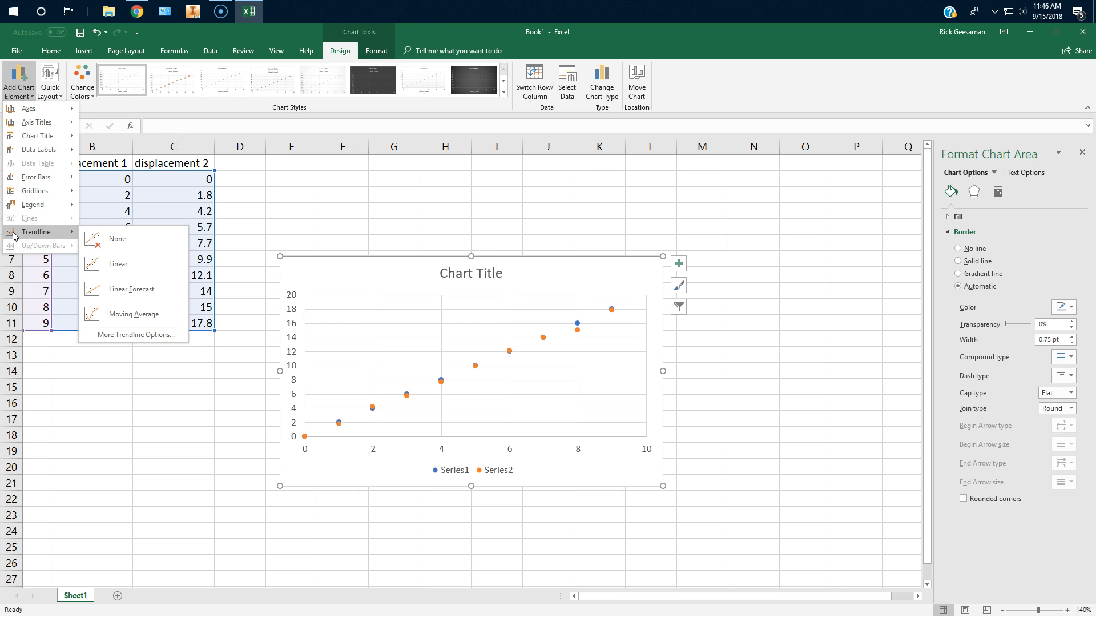
click(103, 263)
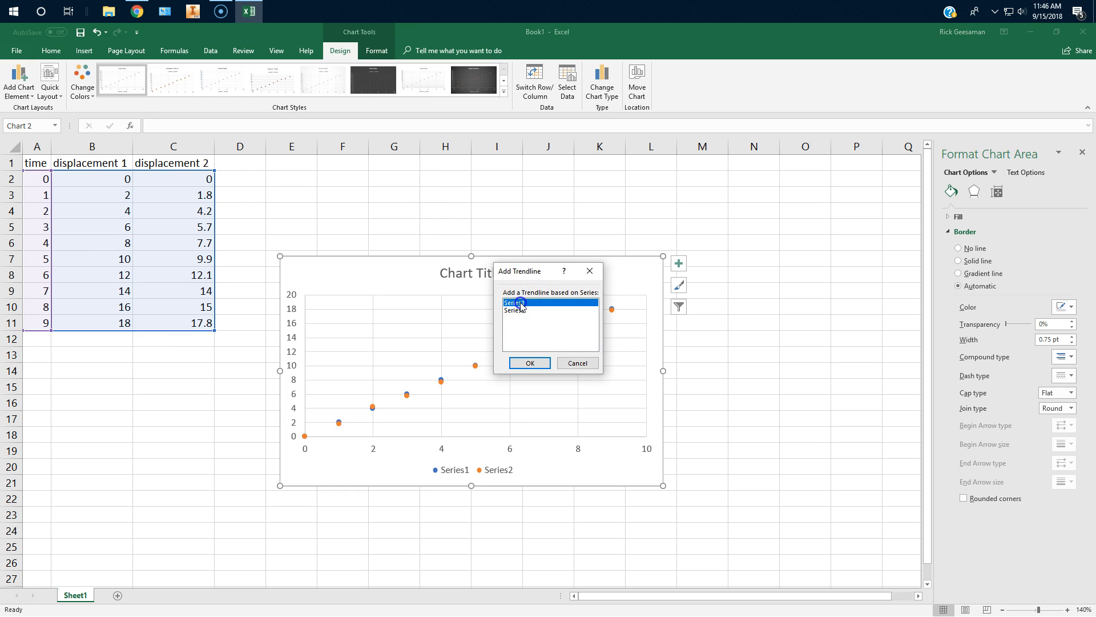
click(530, 363)
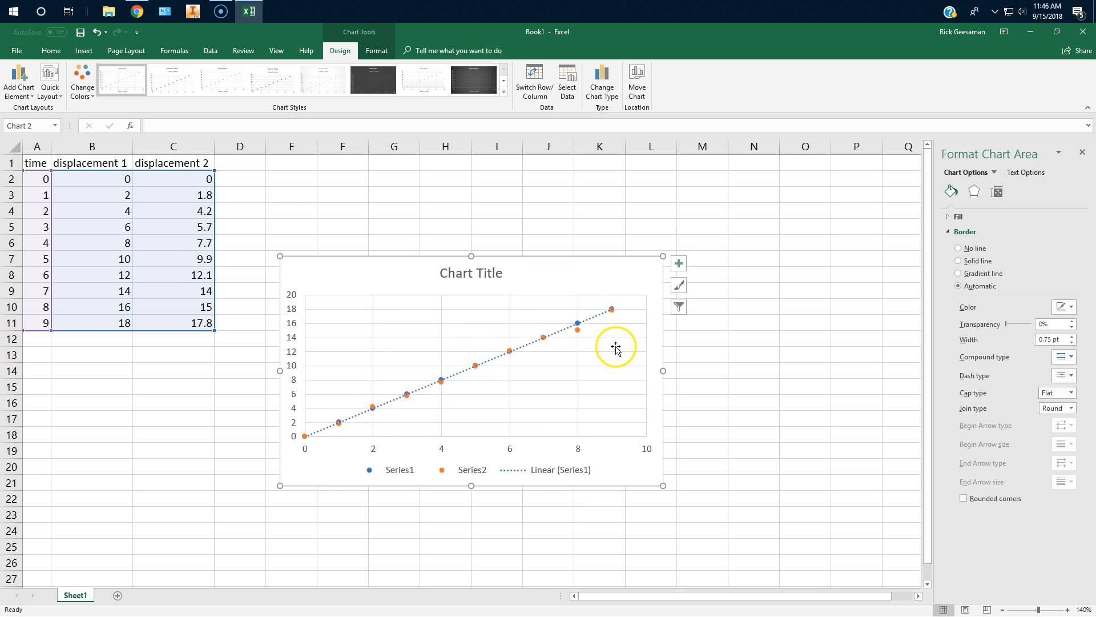
Display the Series1 trendline's equation above the line's upper end and remove it from the chart again.
click(592, 318)
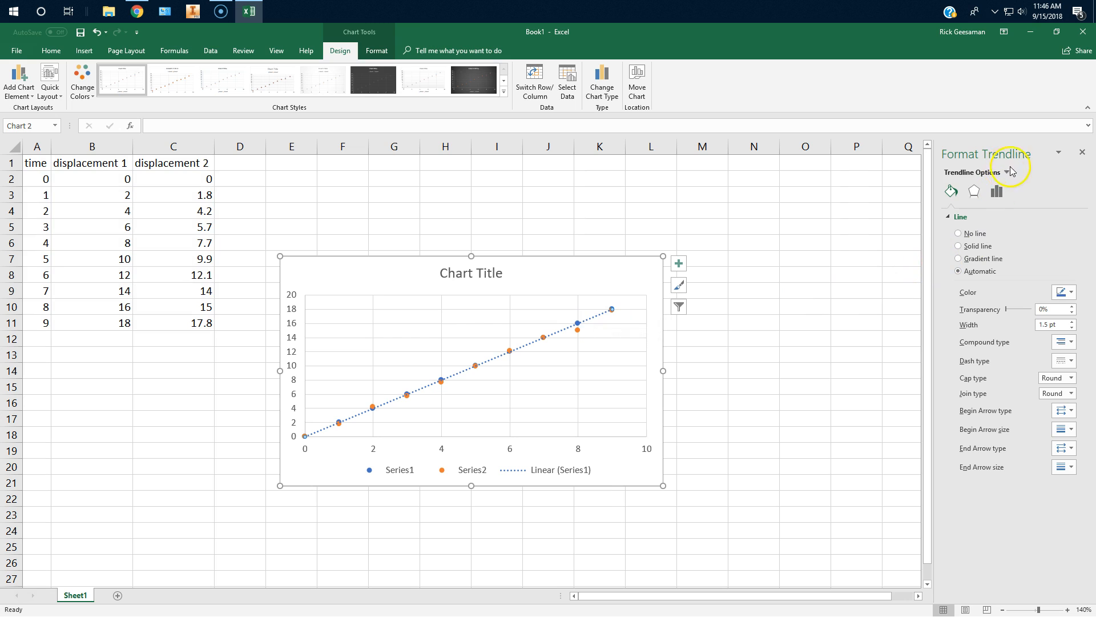
click(997, 194)
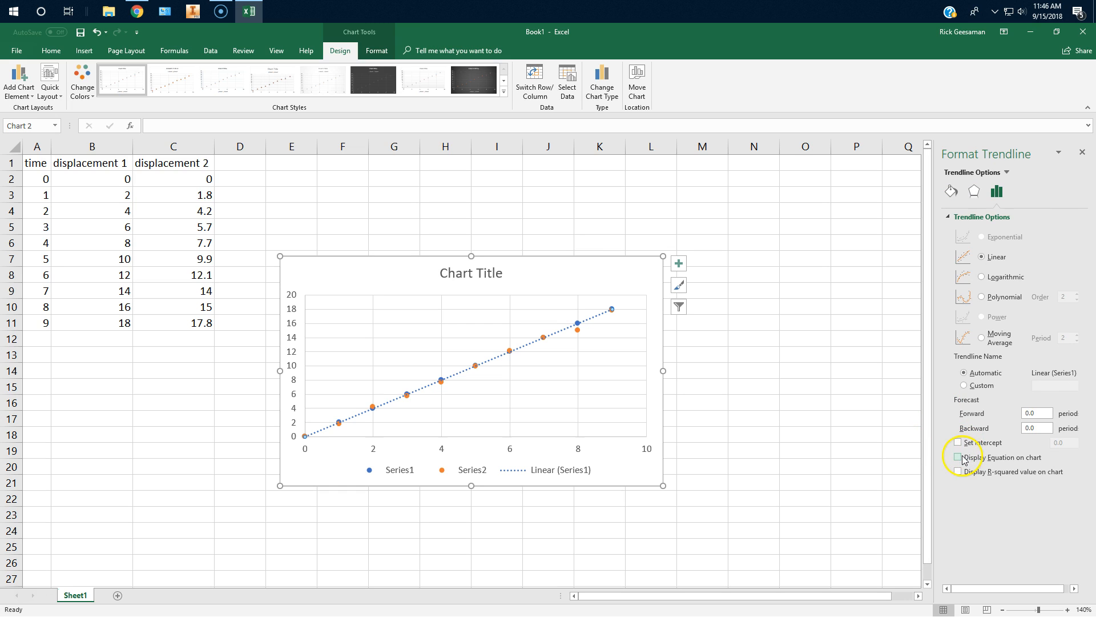
drag(595, 307, 583, 301)
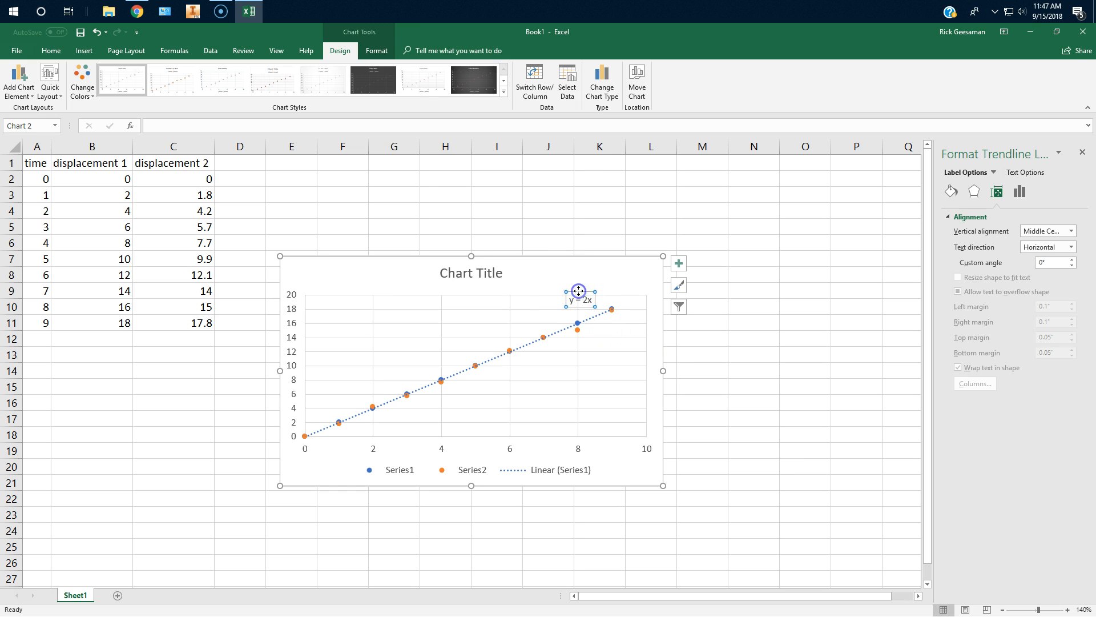
click(1020, 191)
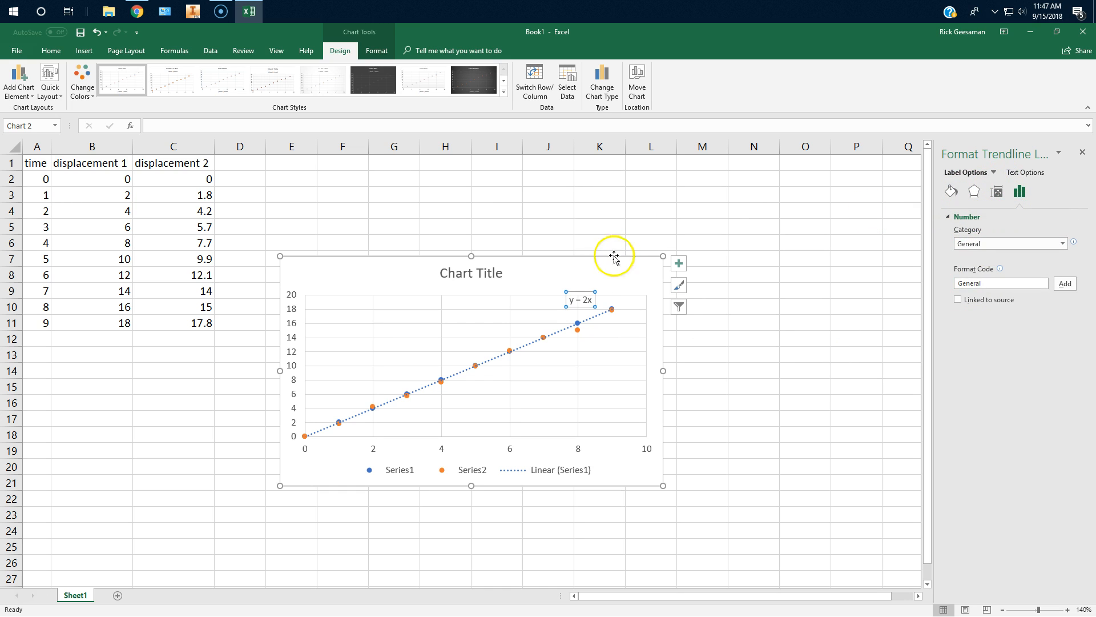
click(590, 320)
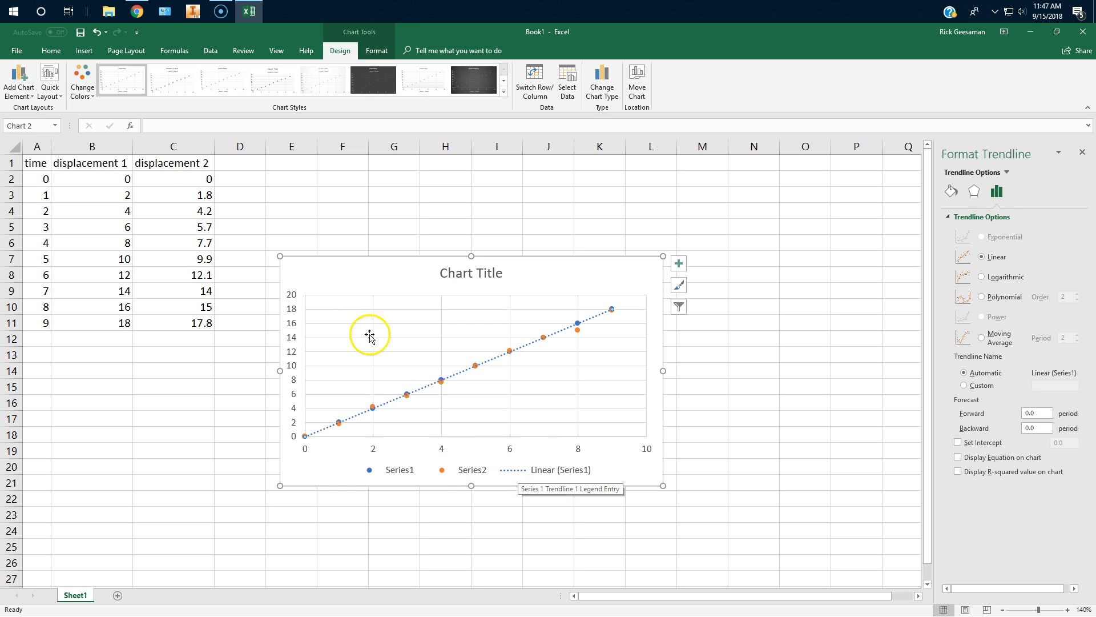
Add a linear trendline based on Series2 to the scatter chart.
click(398, 274)
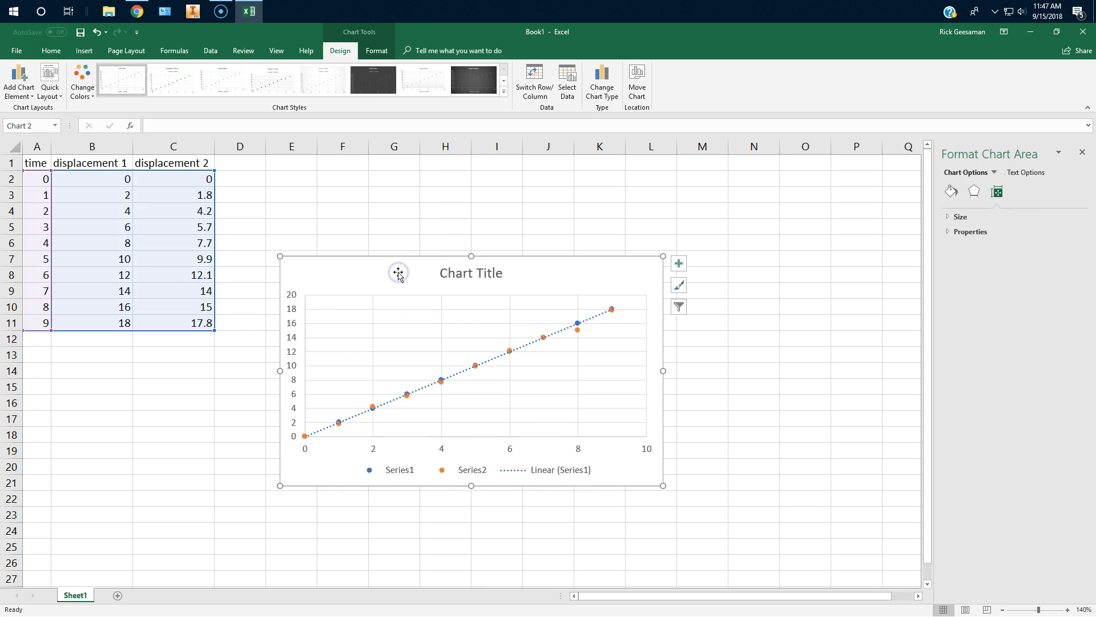
click(21, 77)
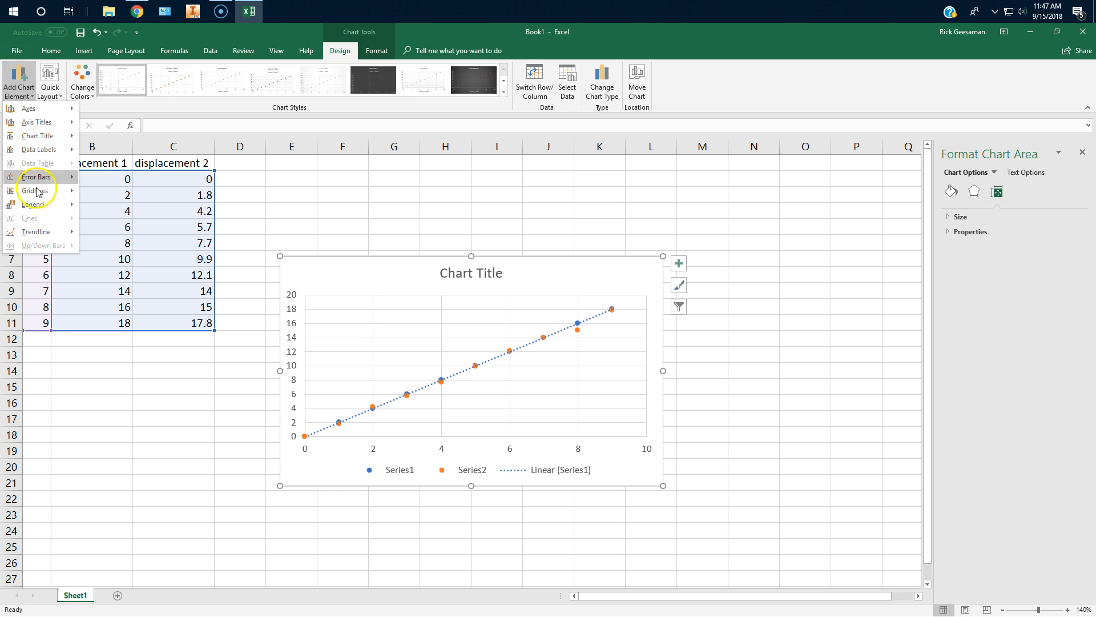
click(41, 233)
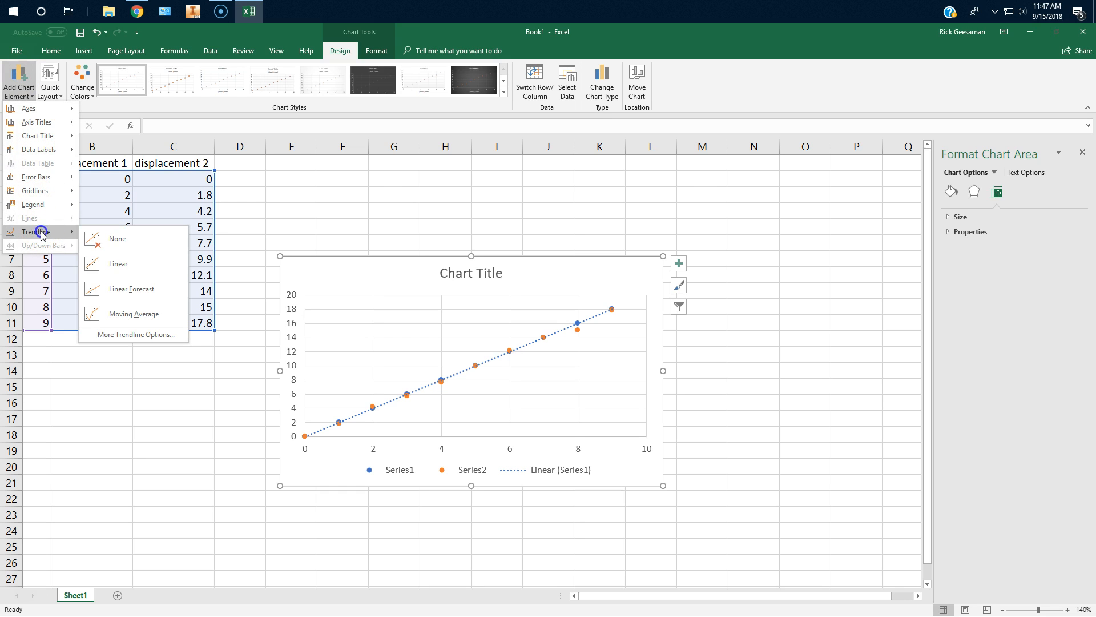
click(117, 263)
click(511, 311)
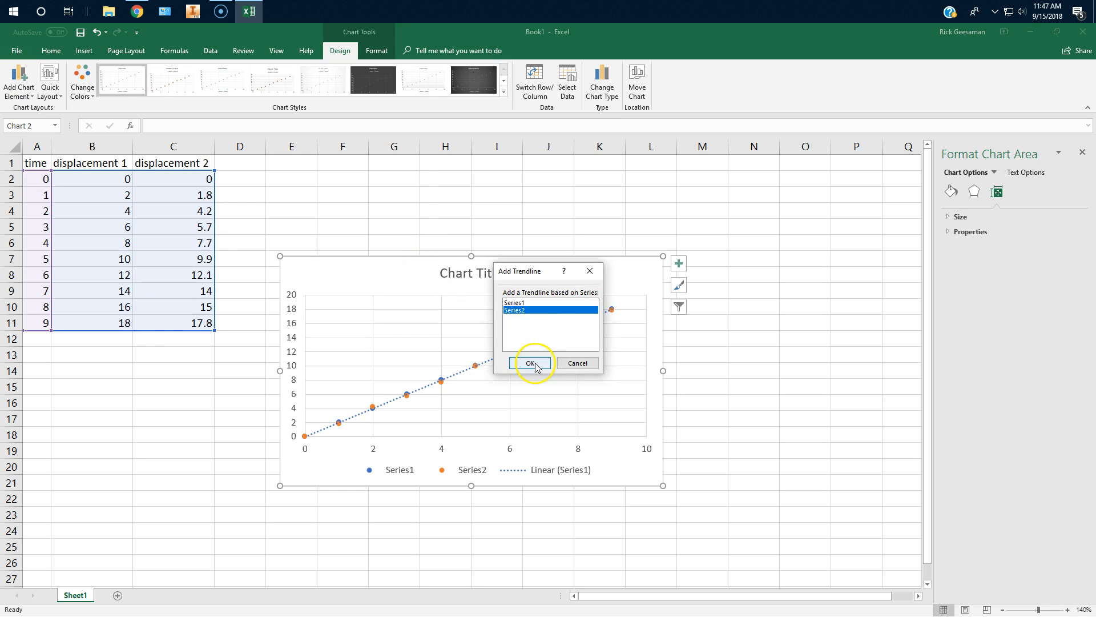
click(530, 363)
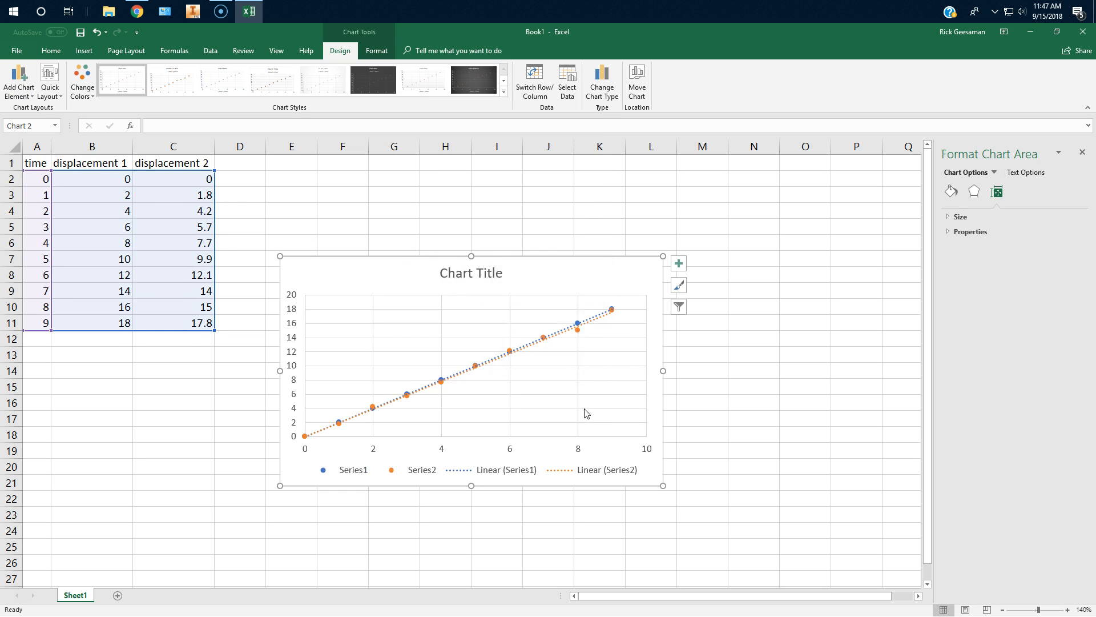
Display the Series2 trendline's equation on the chart and move it above the line's upper end.
click(598, 326)
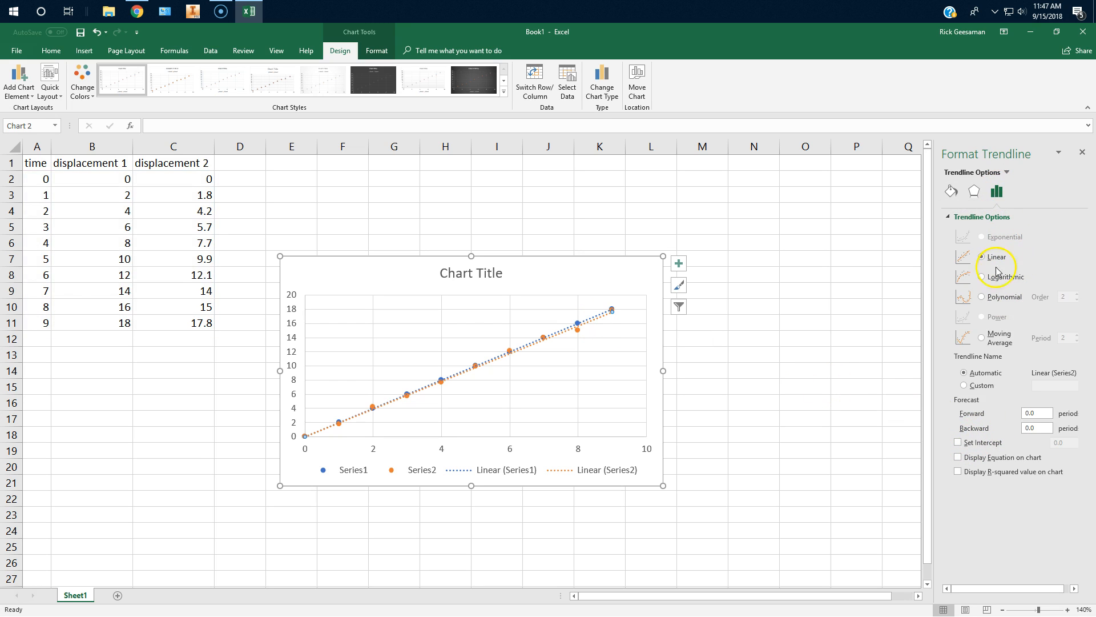
click(958, 457)
drag(550, 312, 546, 300)
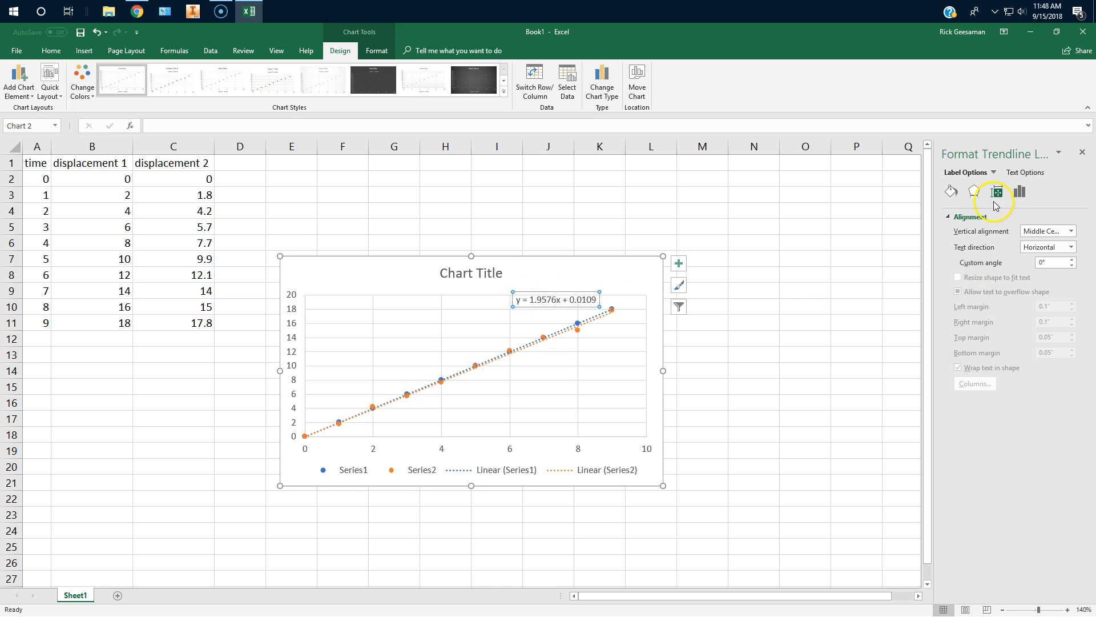
click(1022, 193)
click(707, 370)
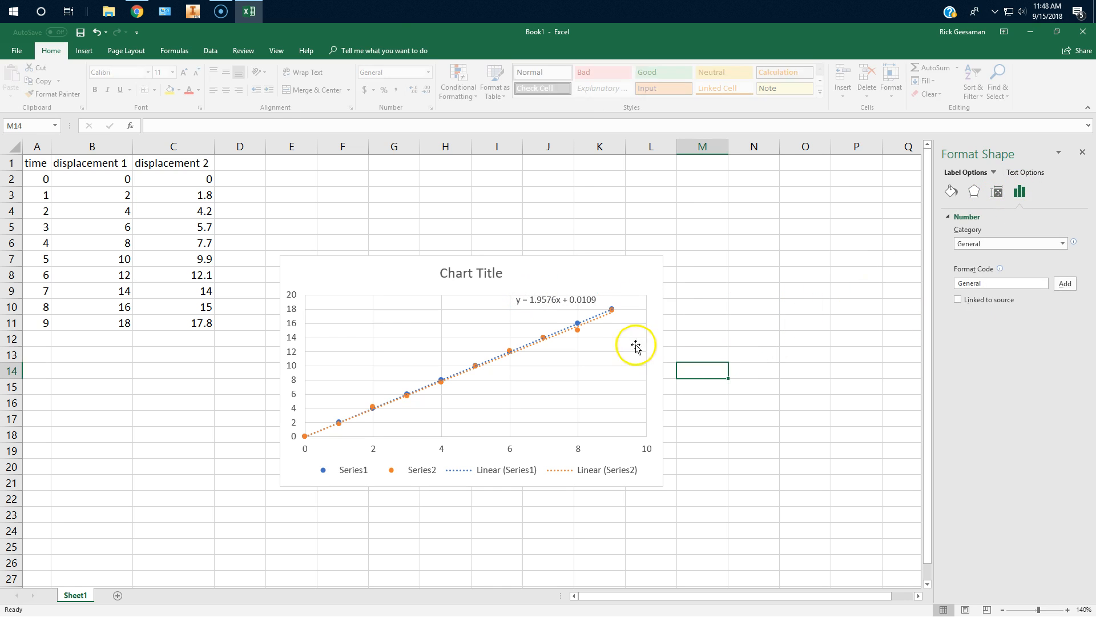
click(596, 318)
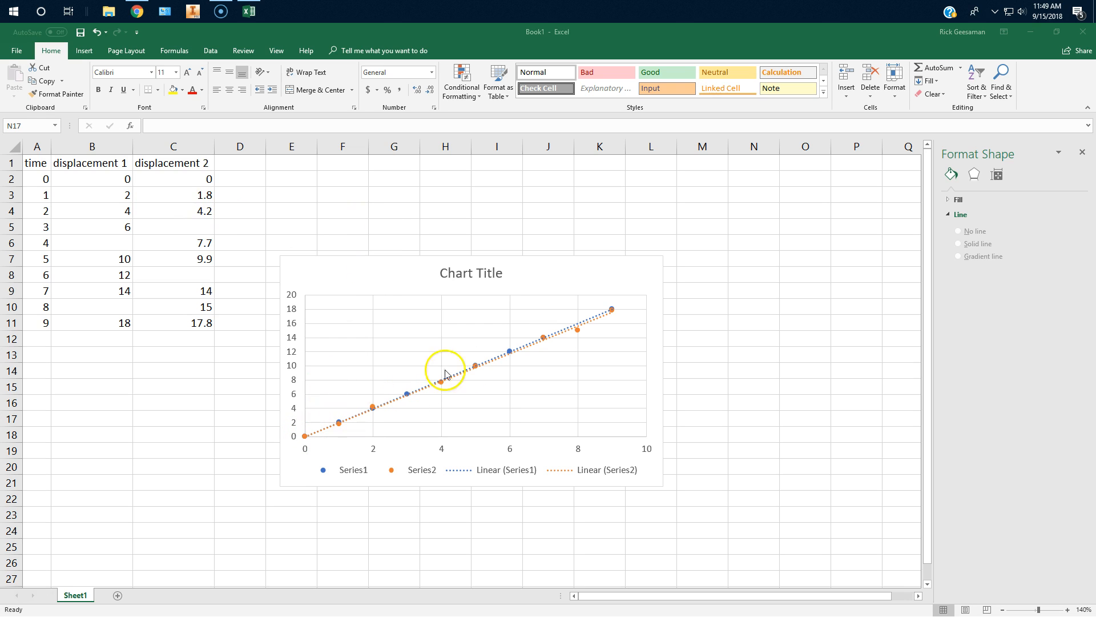
Delete the Series2 and Series1 linear trendlines from the scatter chart.
click(479, 368)
click(203, 447)
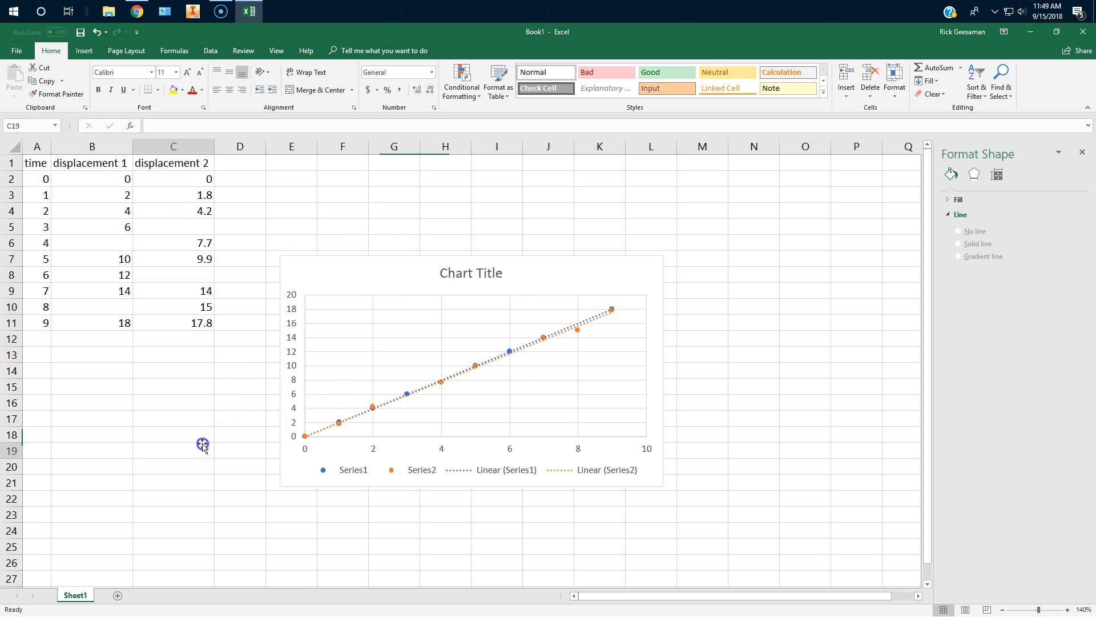
click(463, 373)
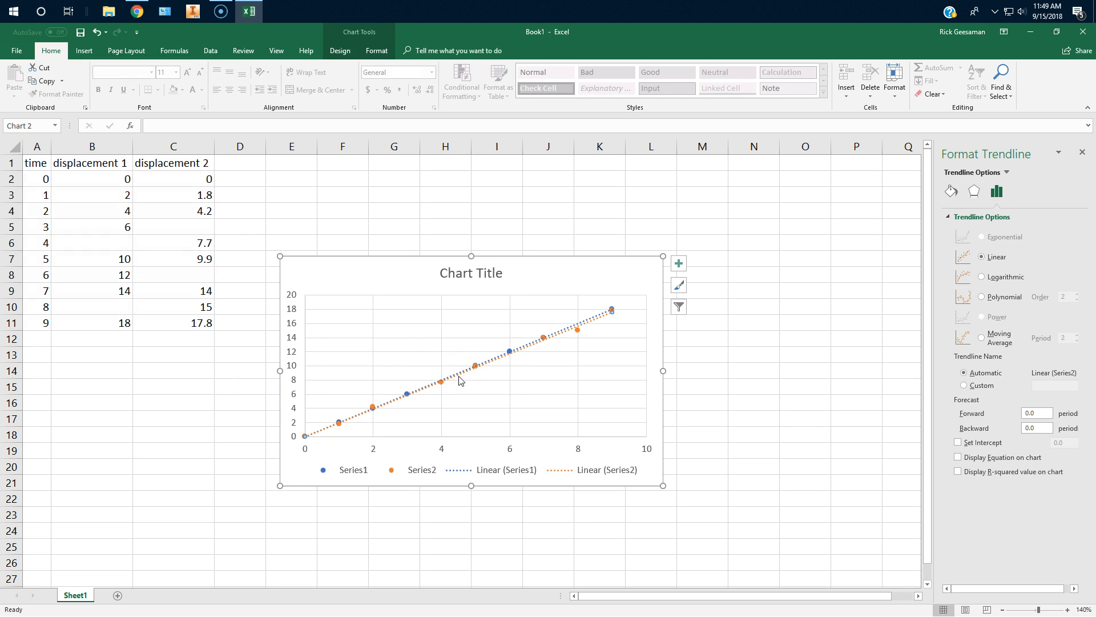
right_click(593, 321)
click(605, 325)
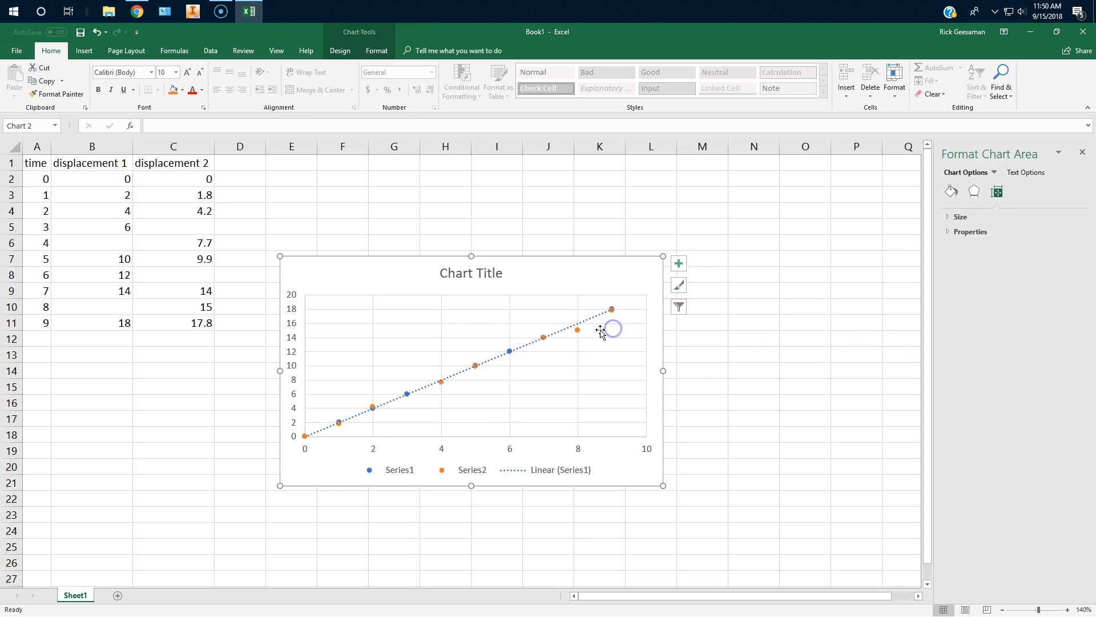
click(592, 319)
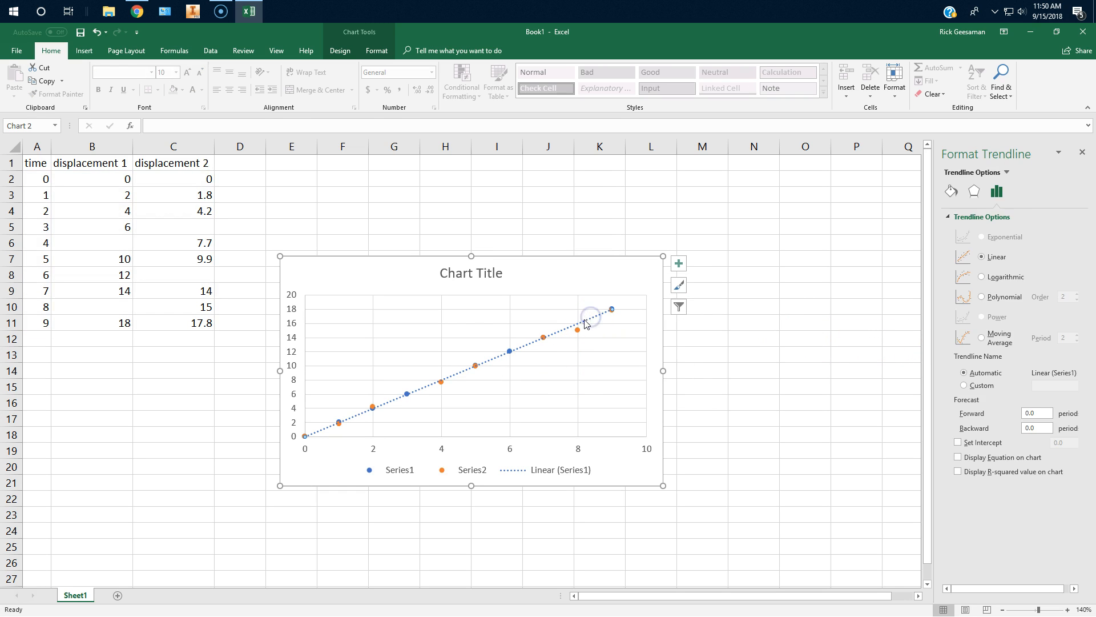
right_click(579, 327)
click(605, 326)
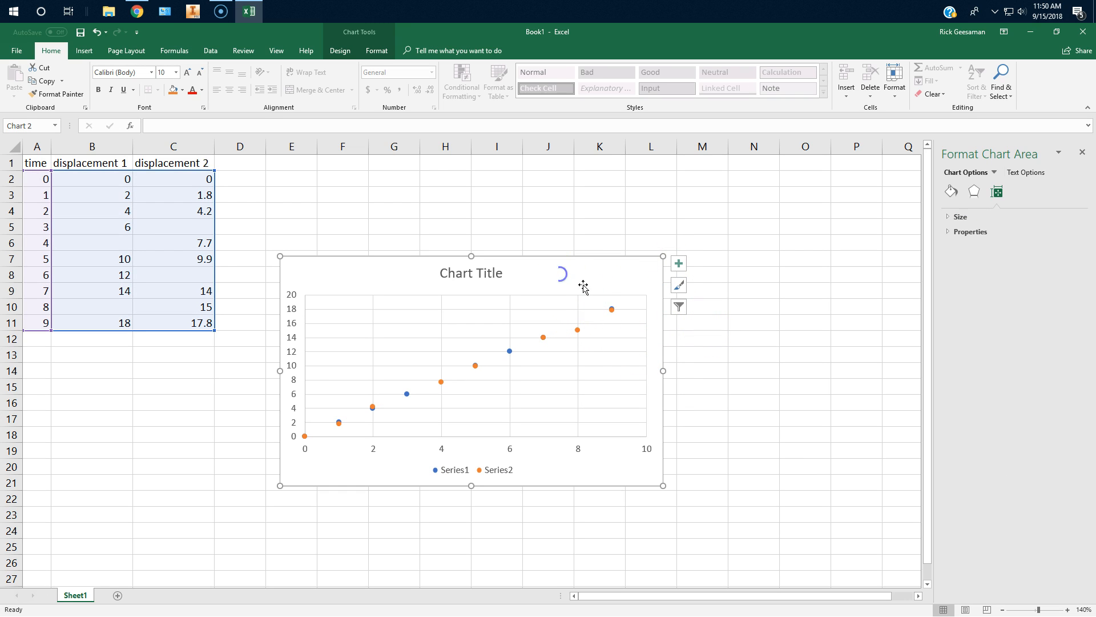
Change the chart's type to Scatter with Smooth Lines and Markers.
click(340, 50)
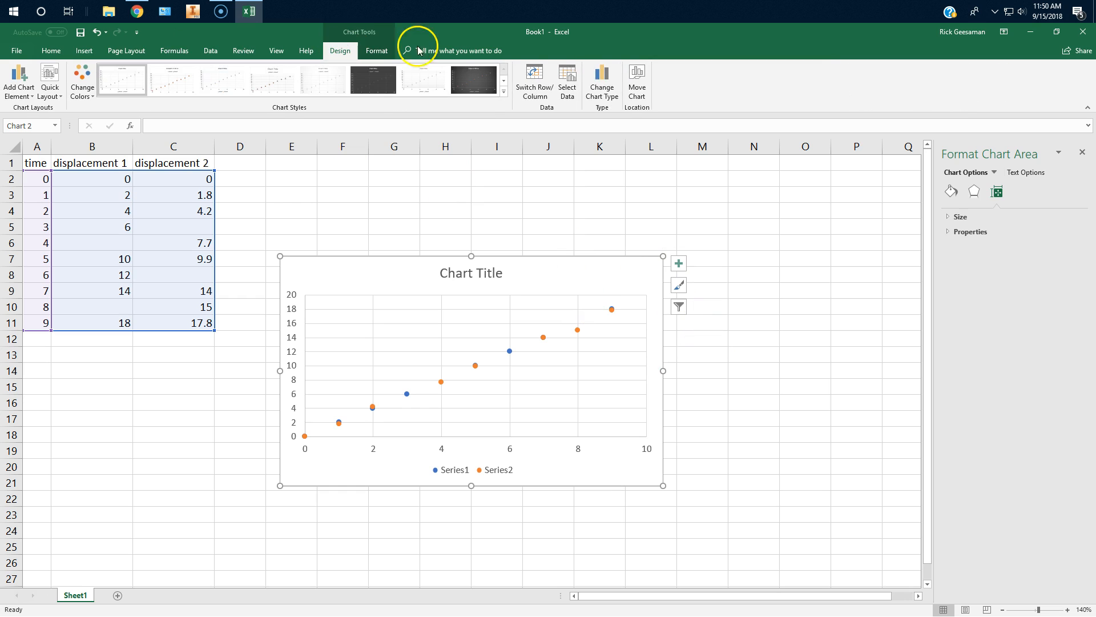
click(598, 83)
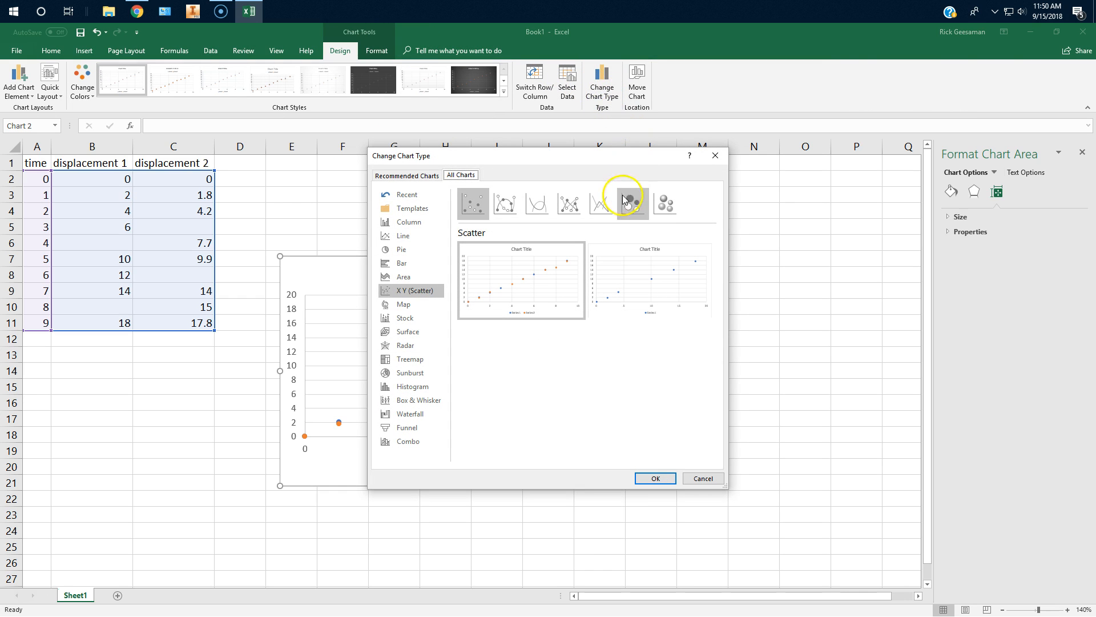
click(506, 204)
click(650, 478)
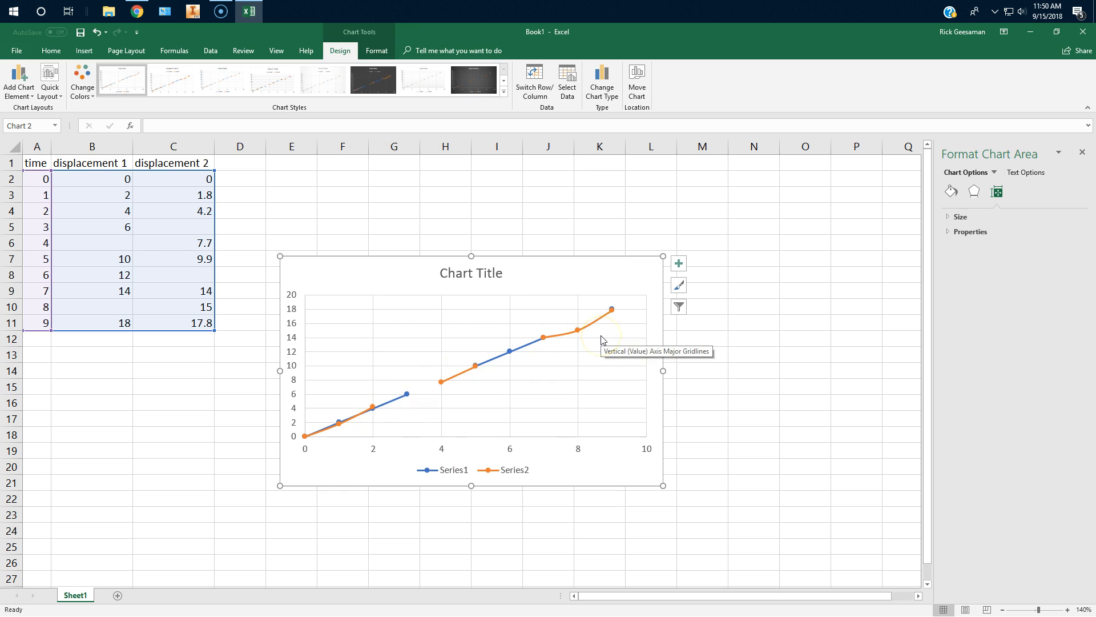
Change the chart's type back to the plain Scatter with markers only.
click(375, 284)
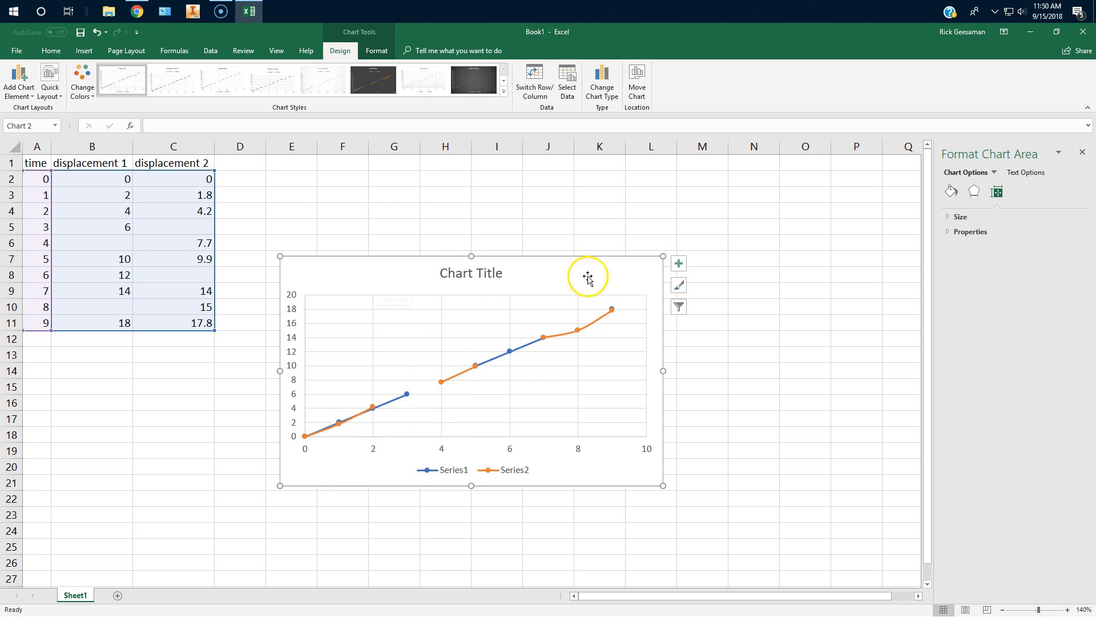
click(602, 86)
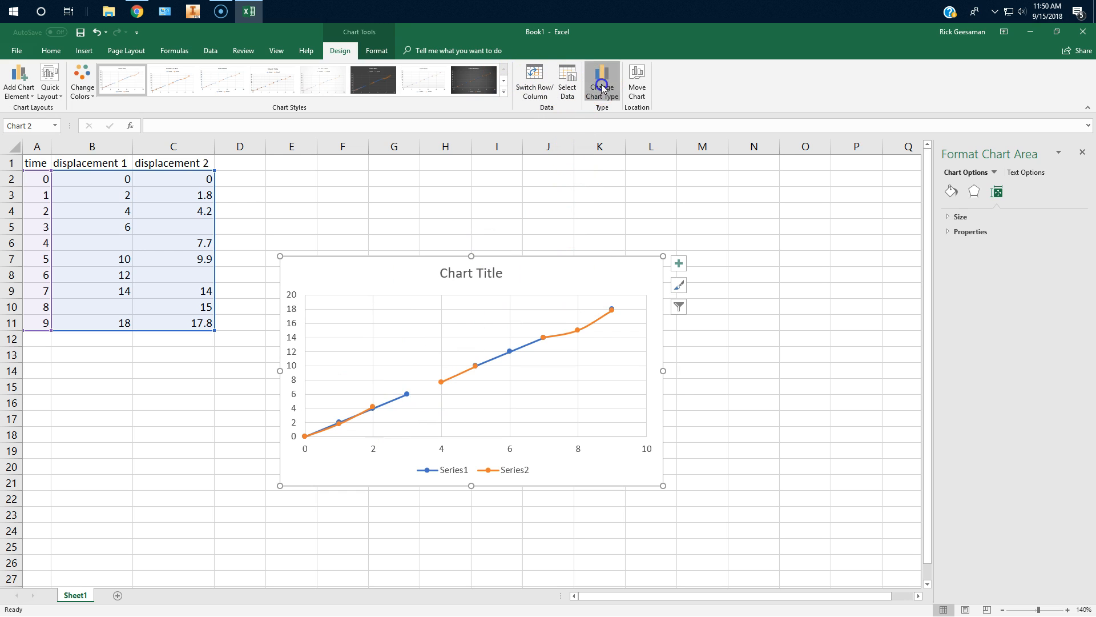
click(474, 203)
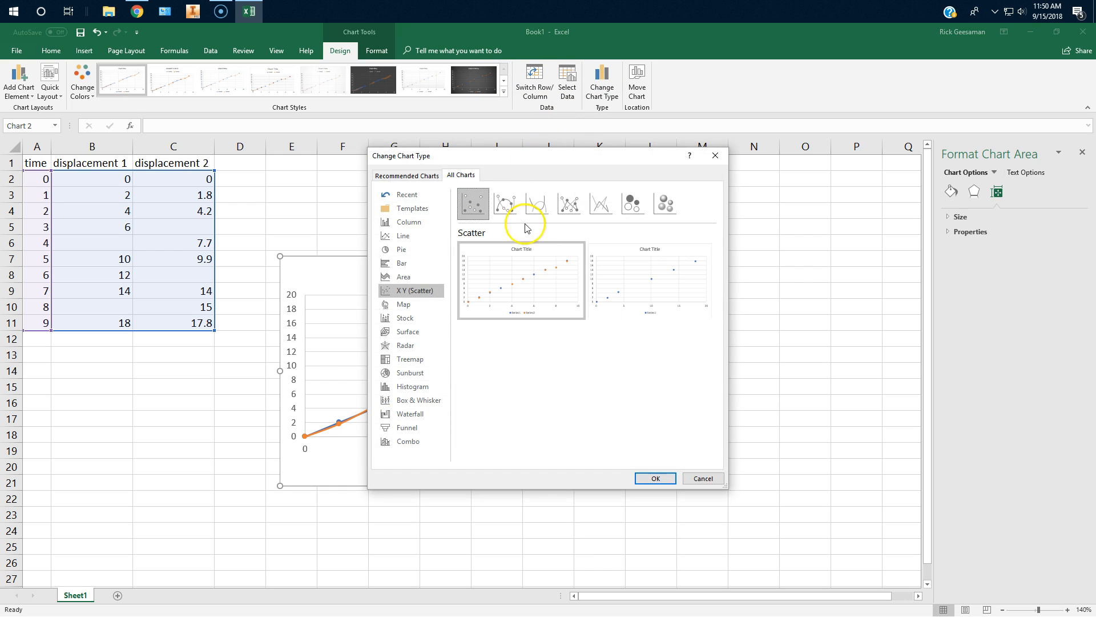
click(652, 477)
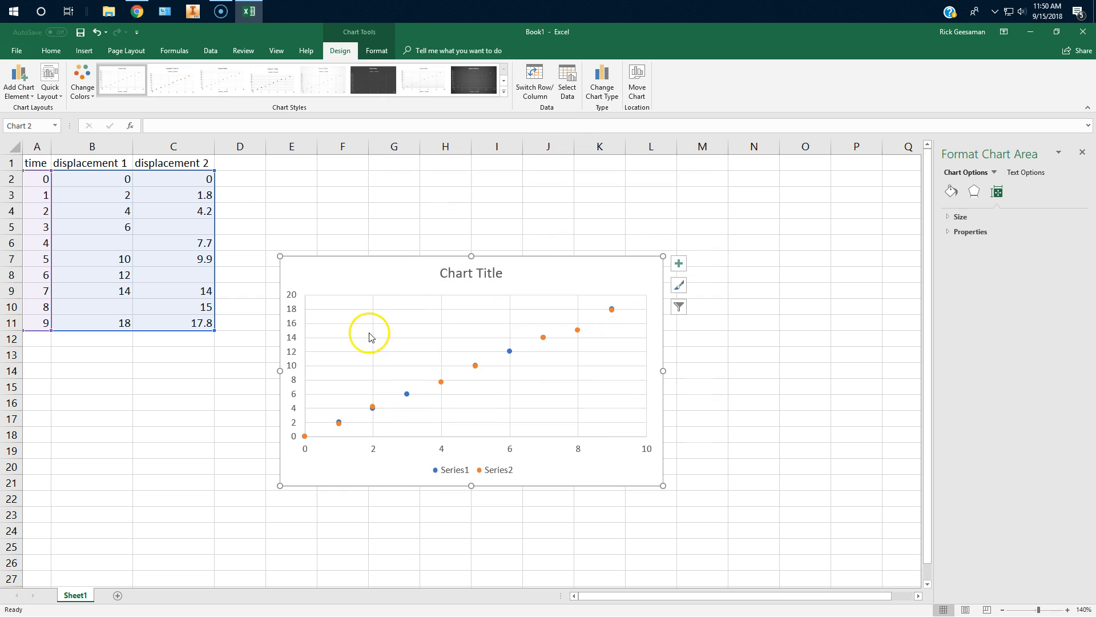
Add a linear trendline based on Series1 to the scatter chart with the missing data points.
click(19, 83)
mouse_move(24, 239)
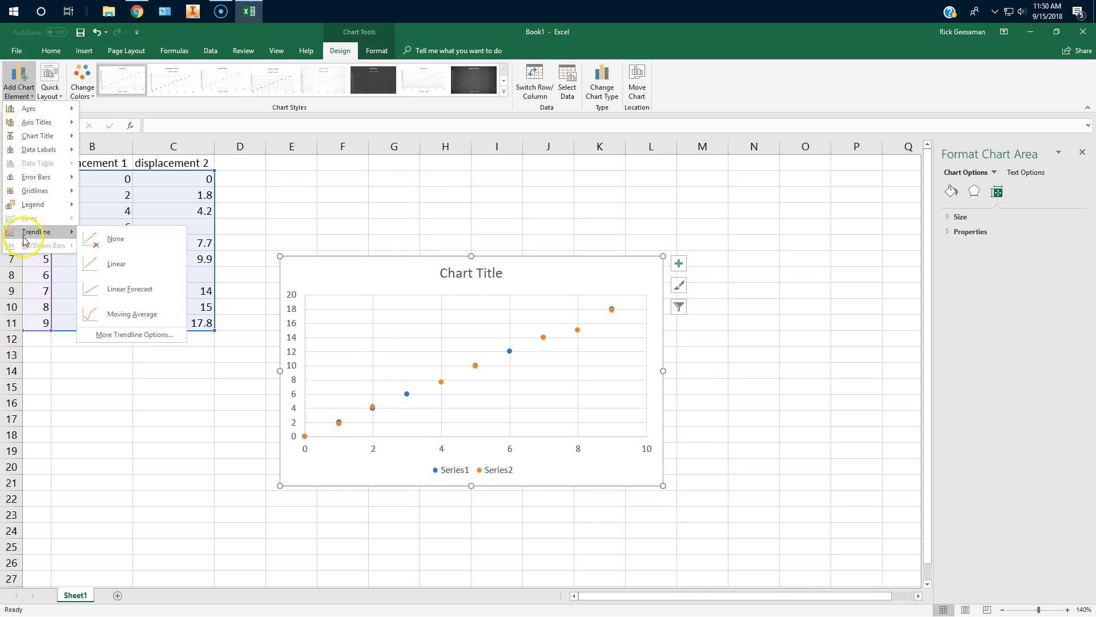
click(116, 263)
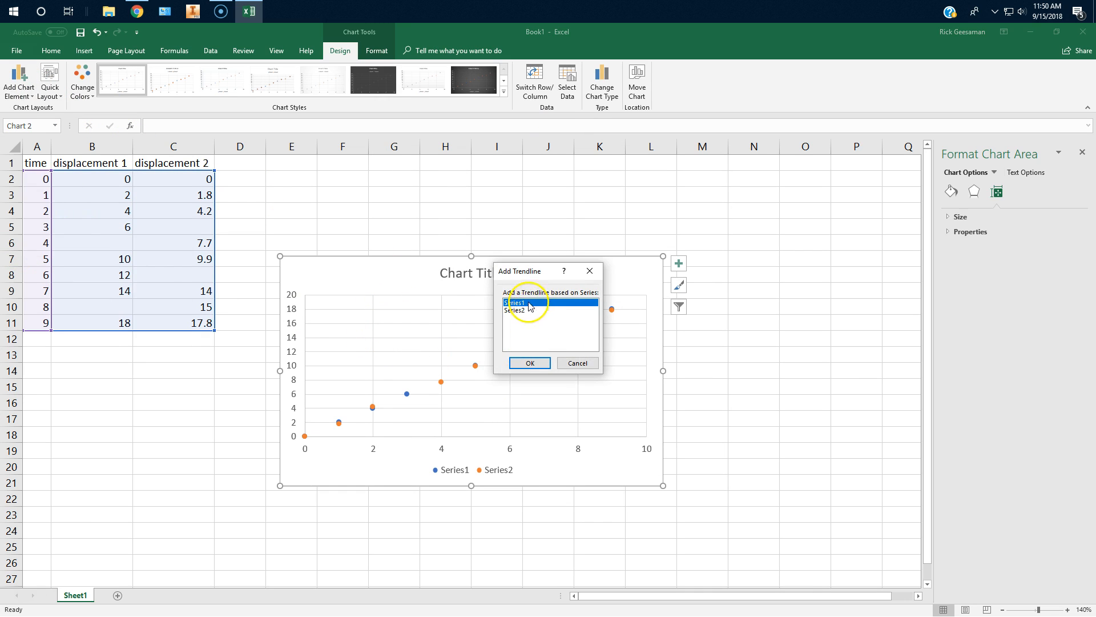
click(530, 363)
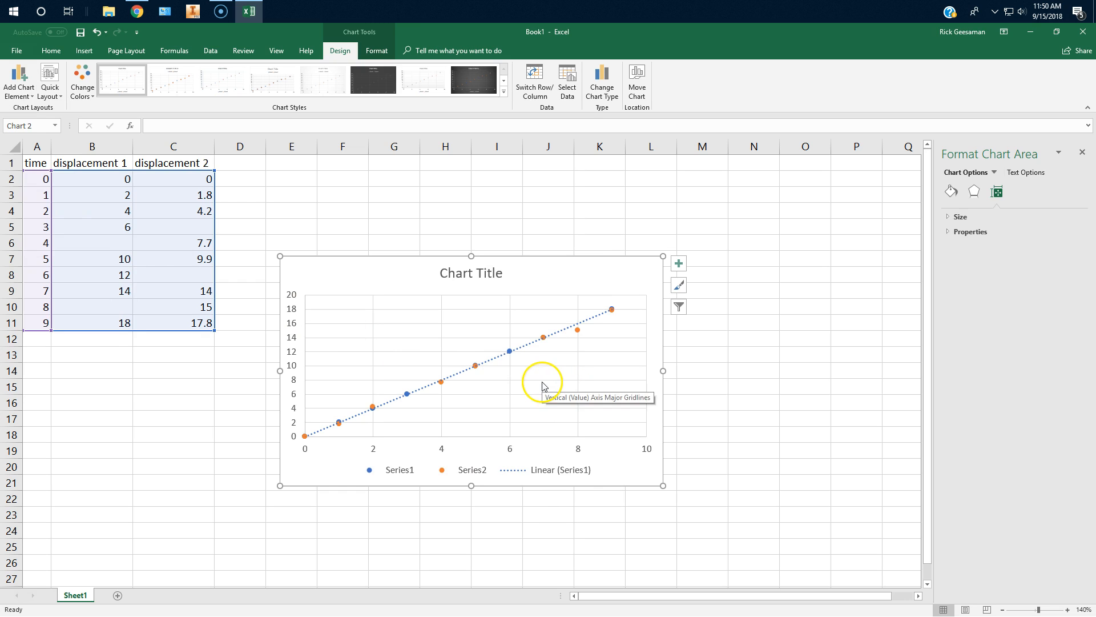
Display the Series1 trendline's equation above the line's upper end and remove it from the chart again.
click(598, 319)
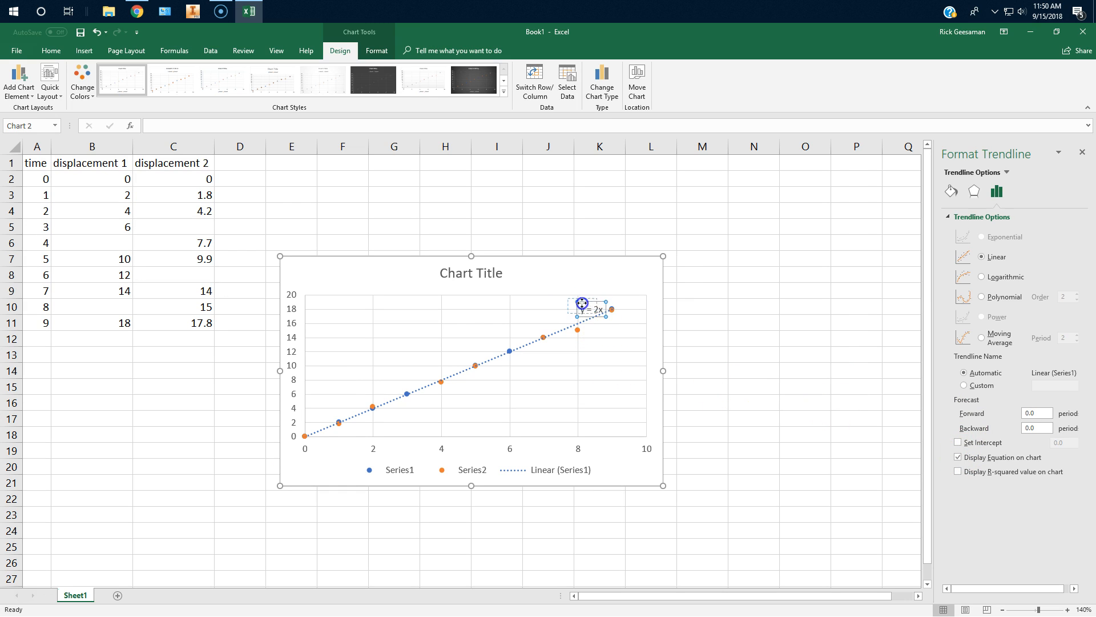
click(579, 304)
drag(578, 318, 566, 315)
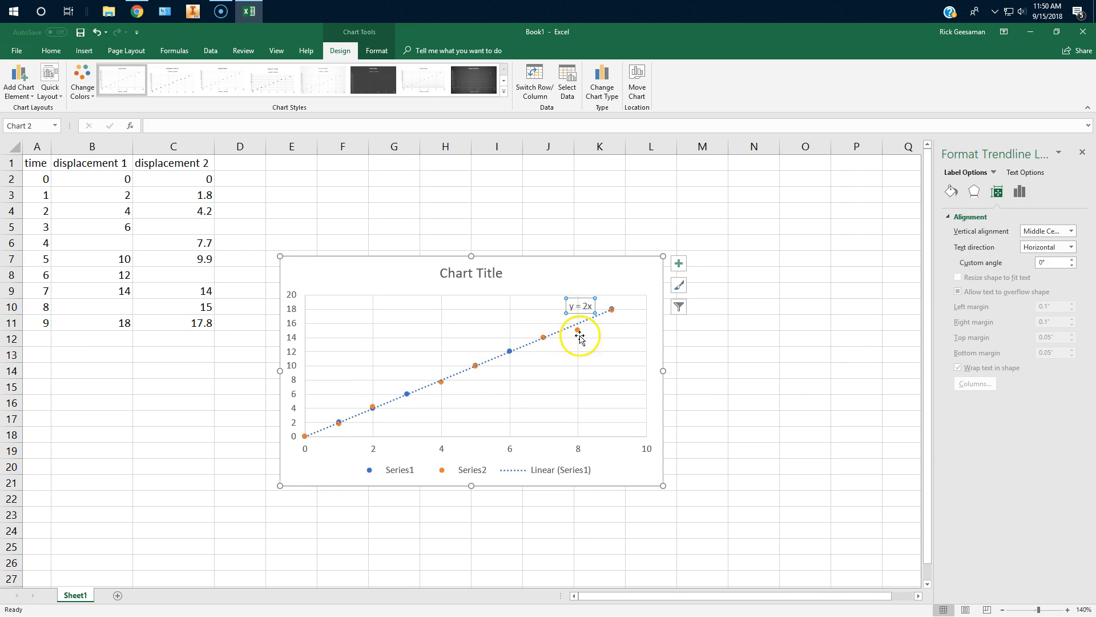
click(576, 298)
key(Delete)
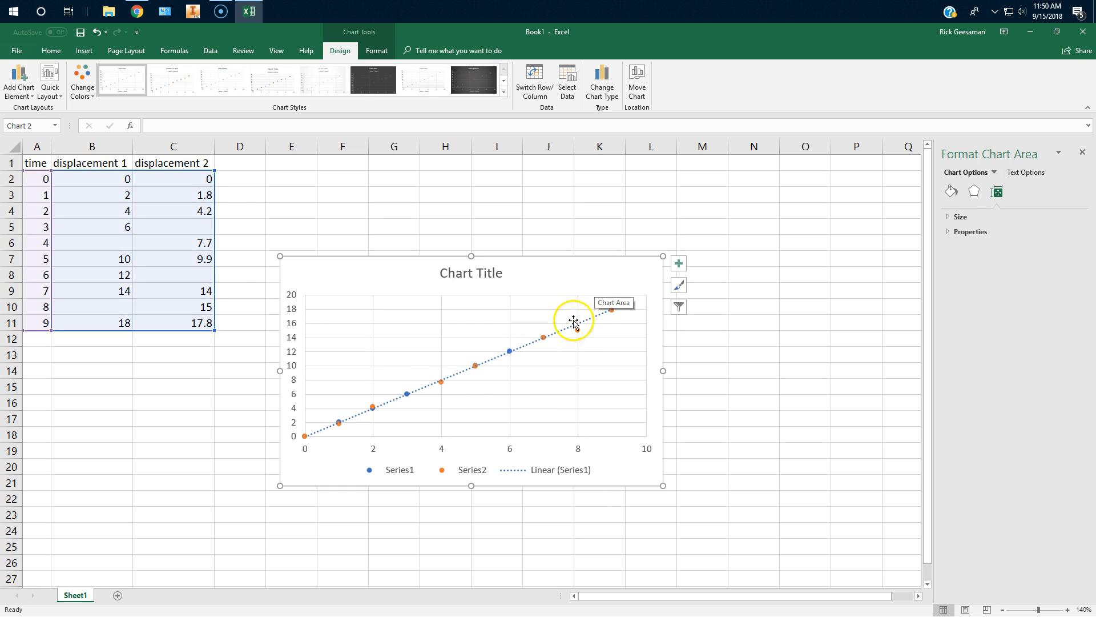
Add a linear trendline based on Series2 to the scatter chart alongside the Series1 trendline.
click(19, 79)
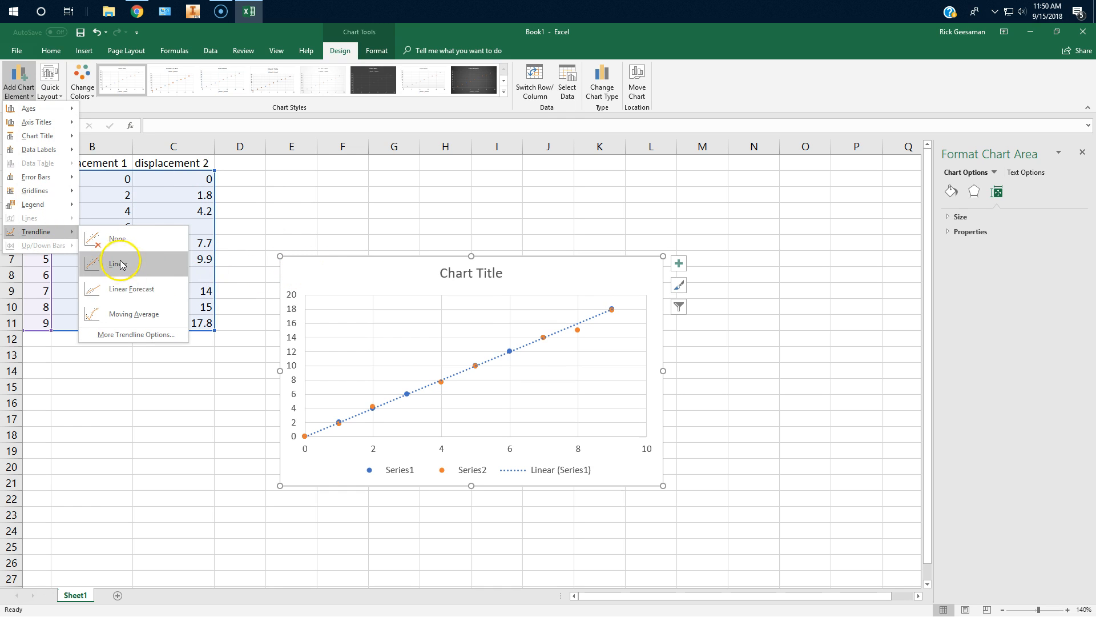
click(106, 259)
click(514, 310)
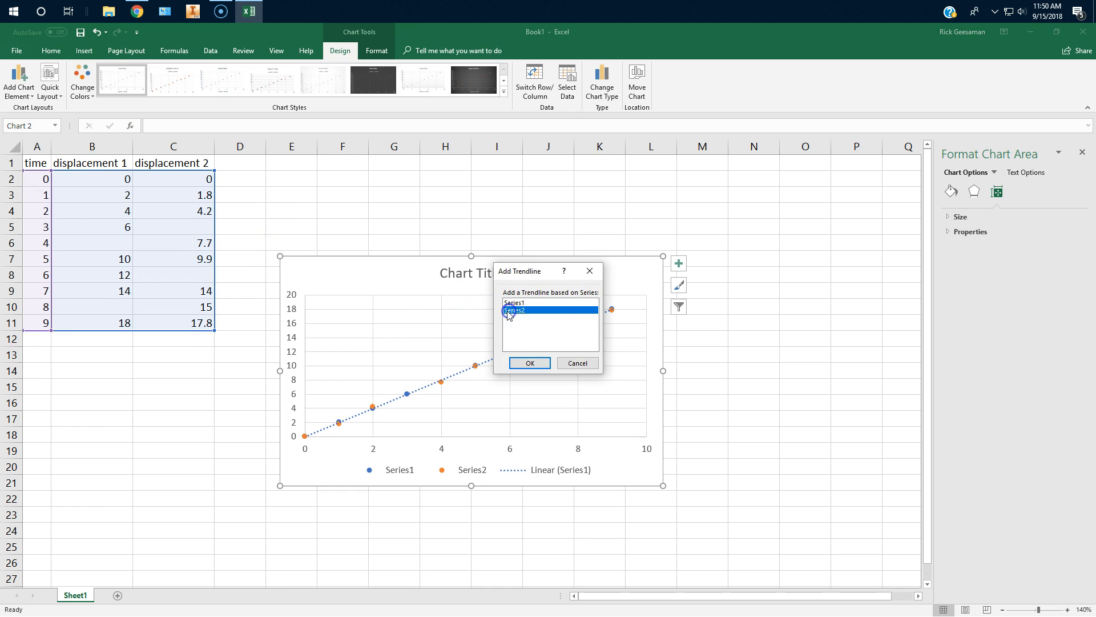
click(531, 364)
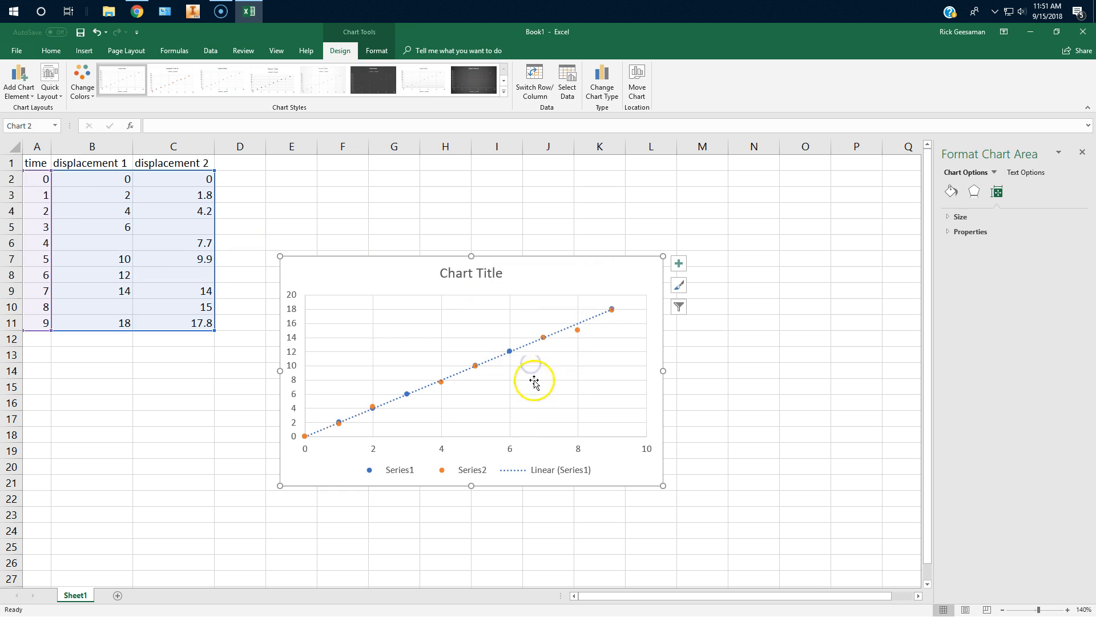
Display the Series2 trendline's equation, move it above the line's upper end and delete it again.
click(565, 331)
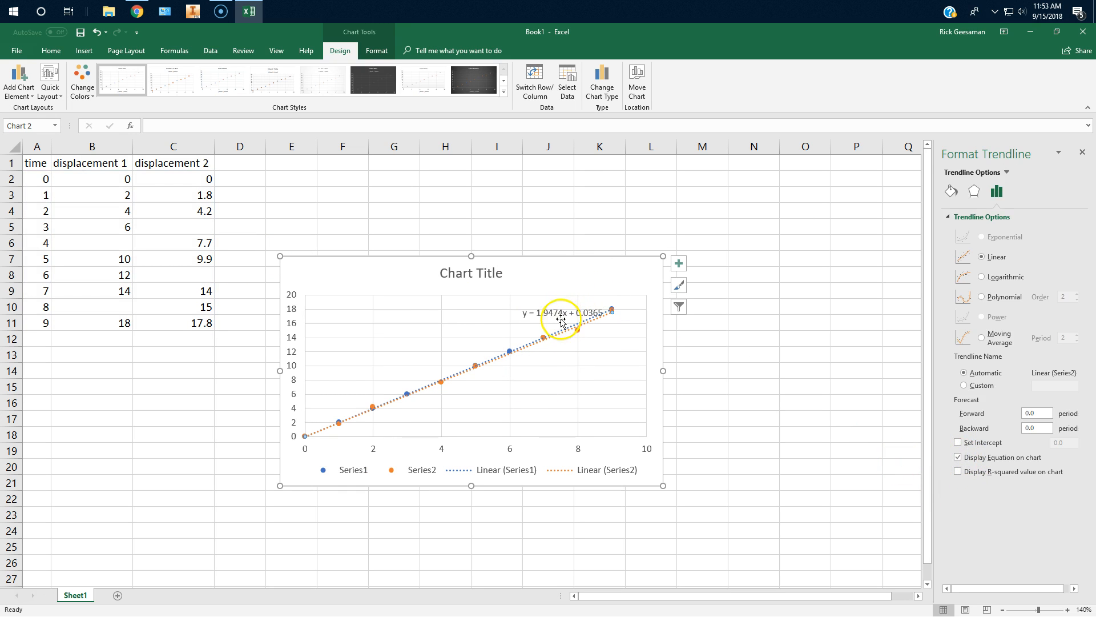
click(554, 316)
drag(554, 316, 548, 305)
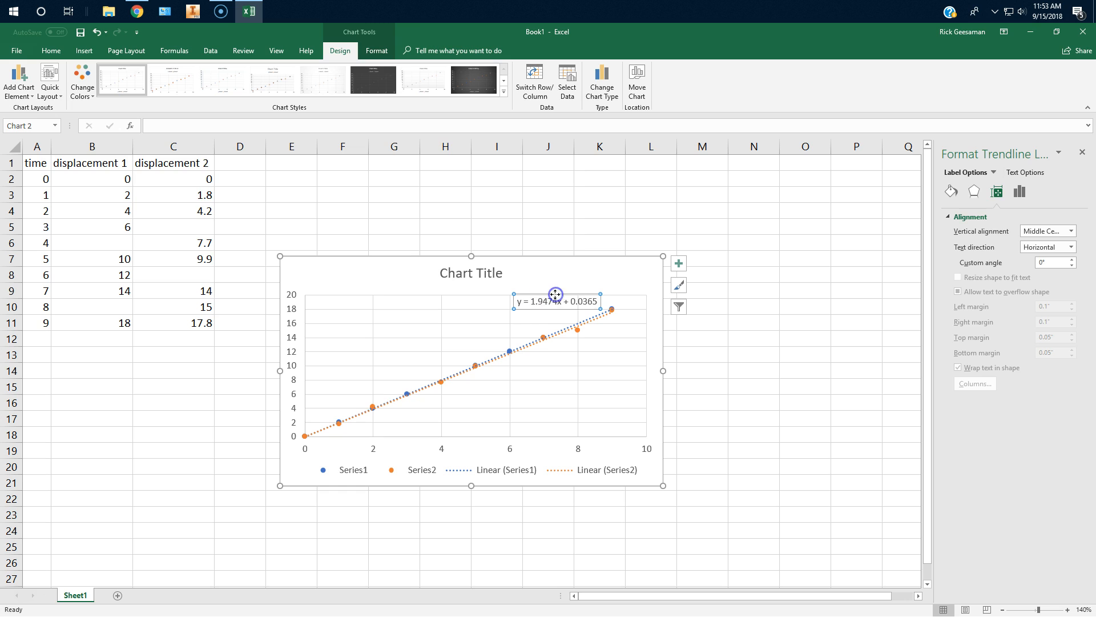
key(Delete)
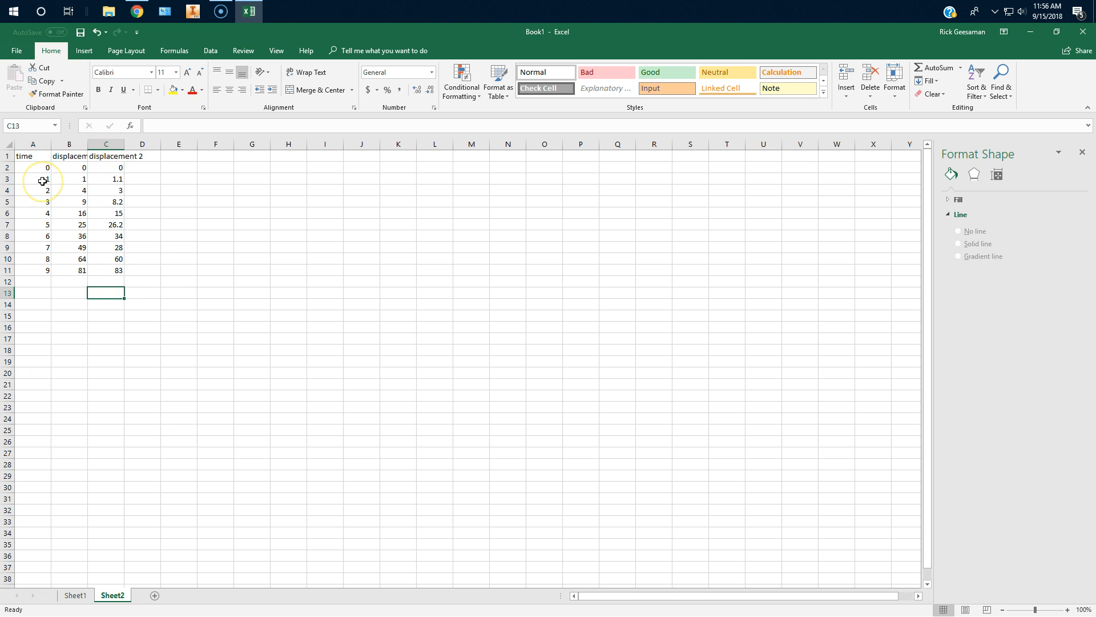
Fit columns B and C on Sheet2 to their headings and plot A2:C11 as a Scatter with Smooth Lines and Markers chart.
double_click(88, 144)
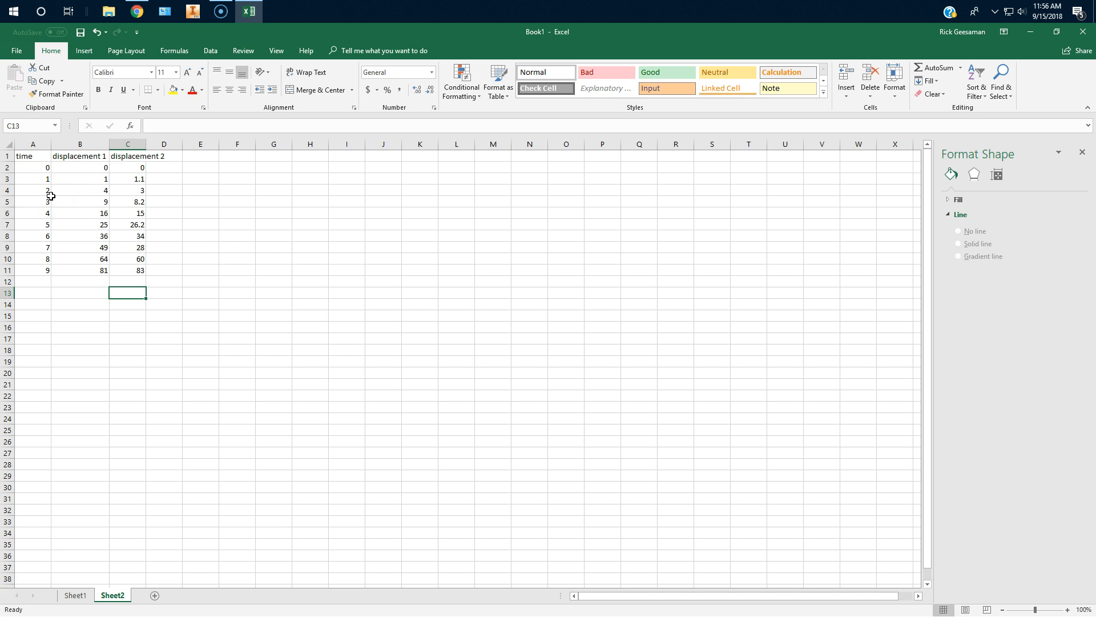
double_click(147, 146)
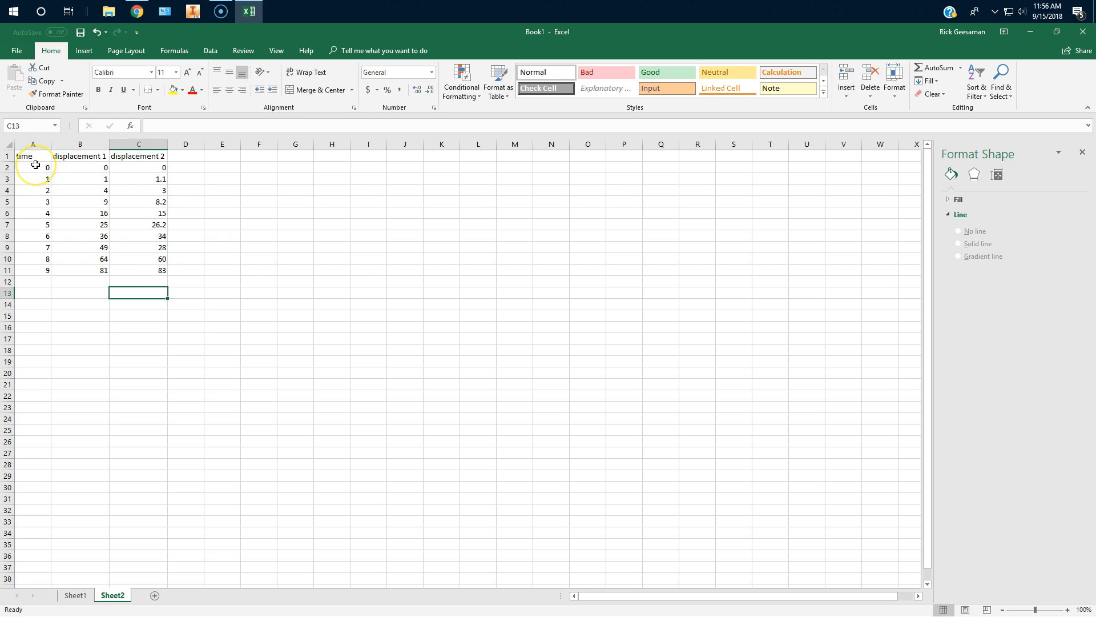
drag(35, 165, 141, 268)
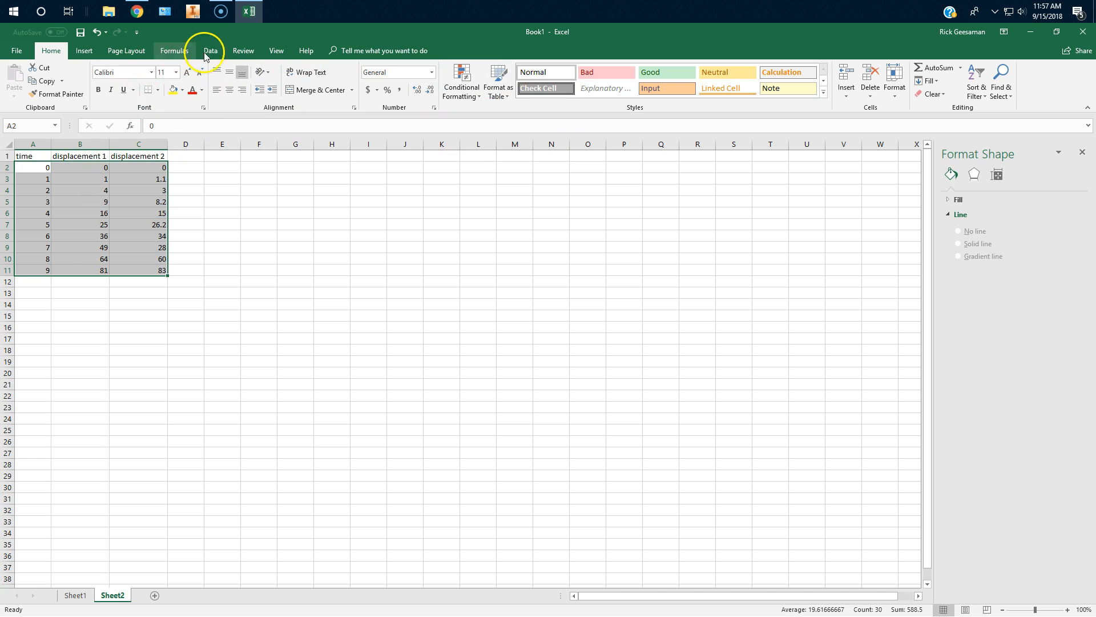
click(84, 50)
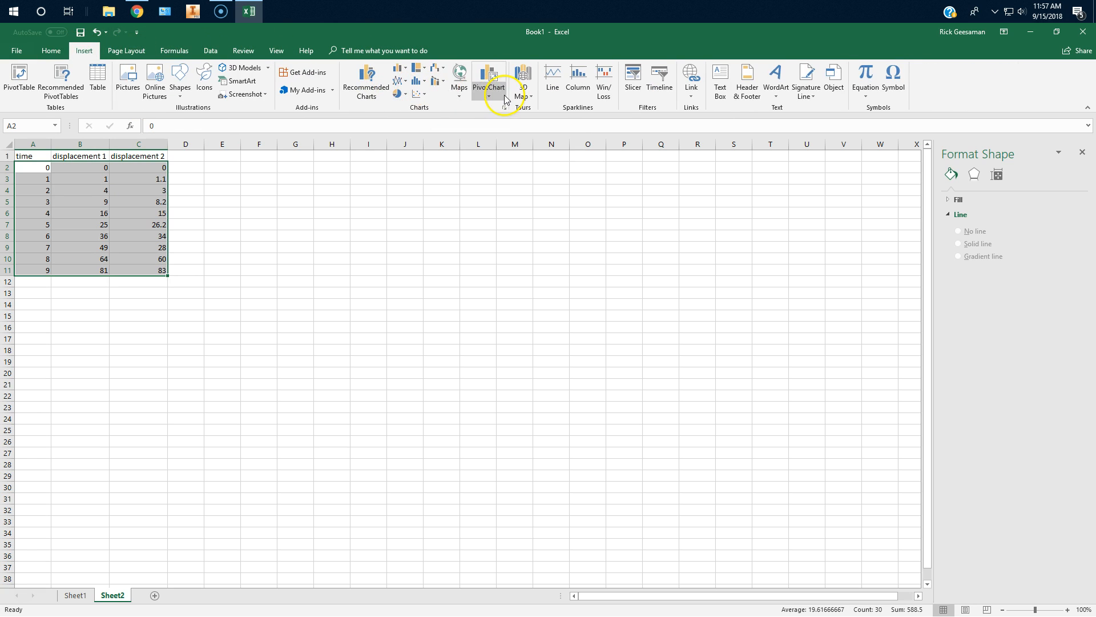
click(418, 93)
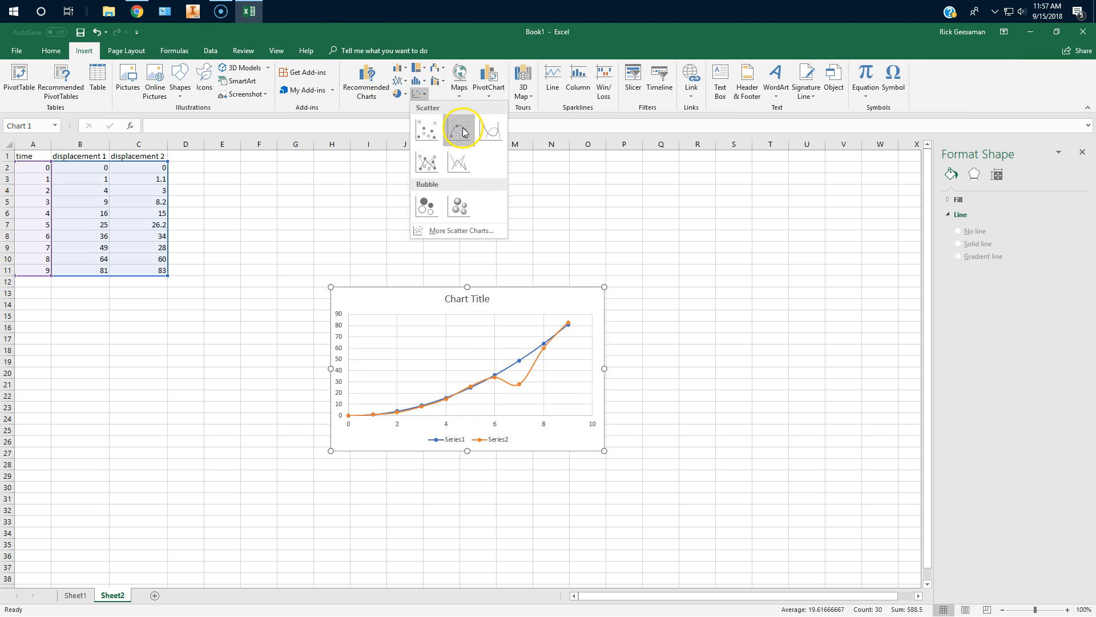
click(463, 131)
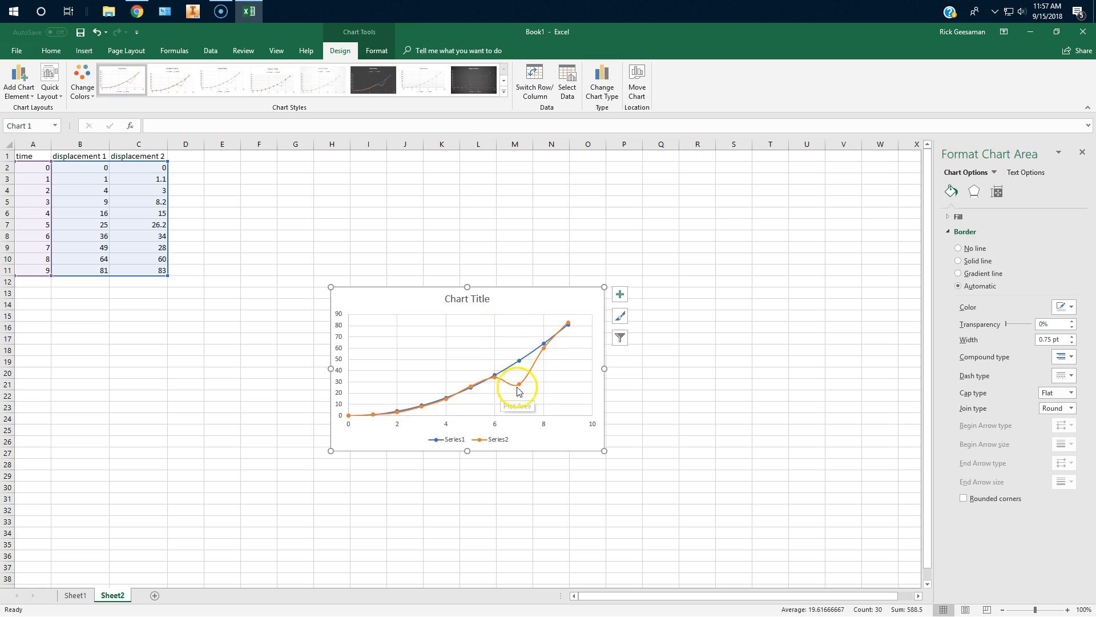
Set the displacement 2 value in cell C9 to 48.
double_click(158, 249)
double_click(162, 246)
text(48)
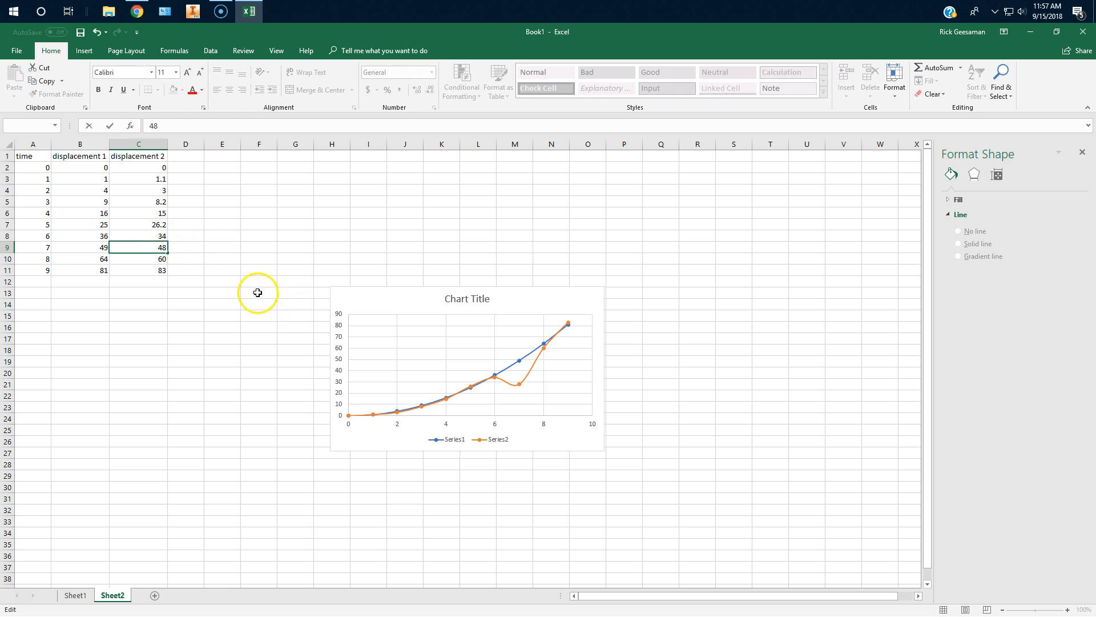
key(Return)
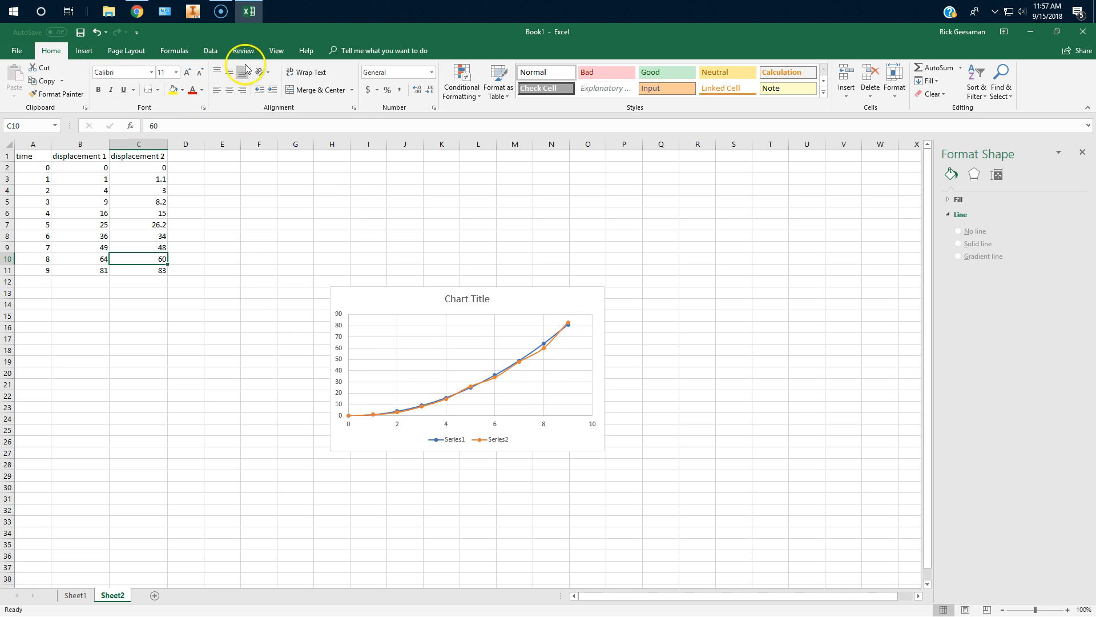
Change the Sheet2 chart's type to a plain Scatter chart with markers only.
click(385, 297)
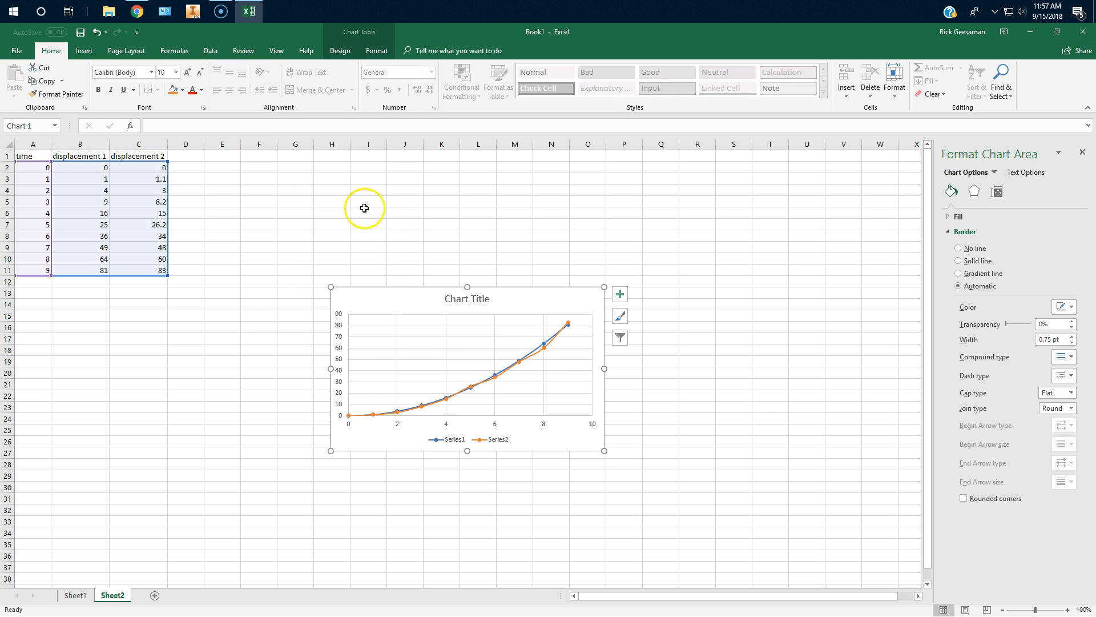
click(339, 50)
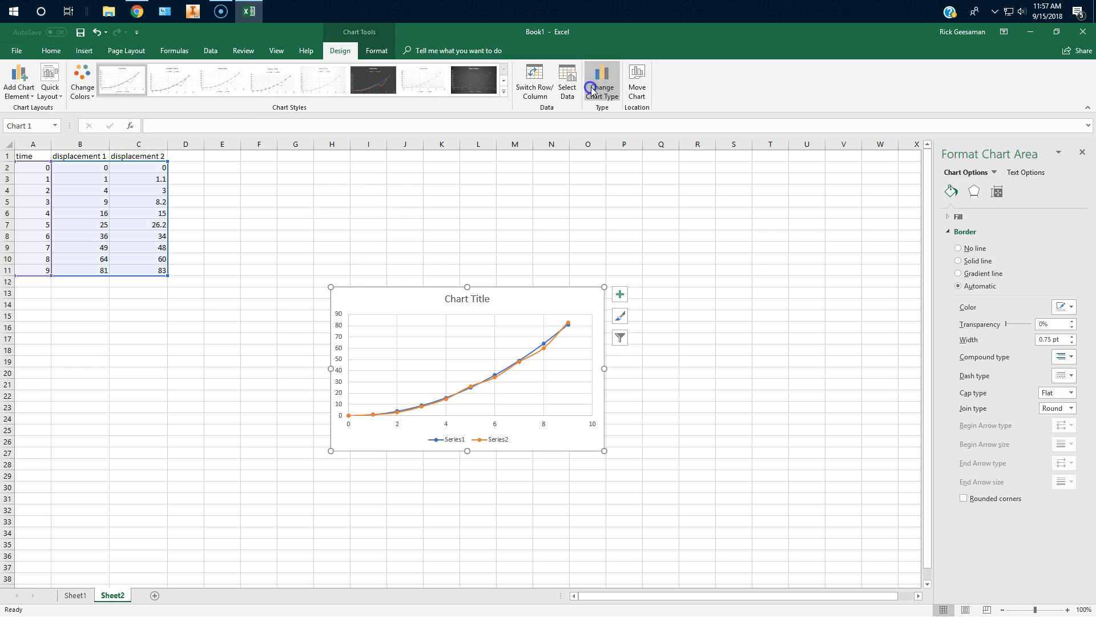
click(602, 86)
click(474, 207)
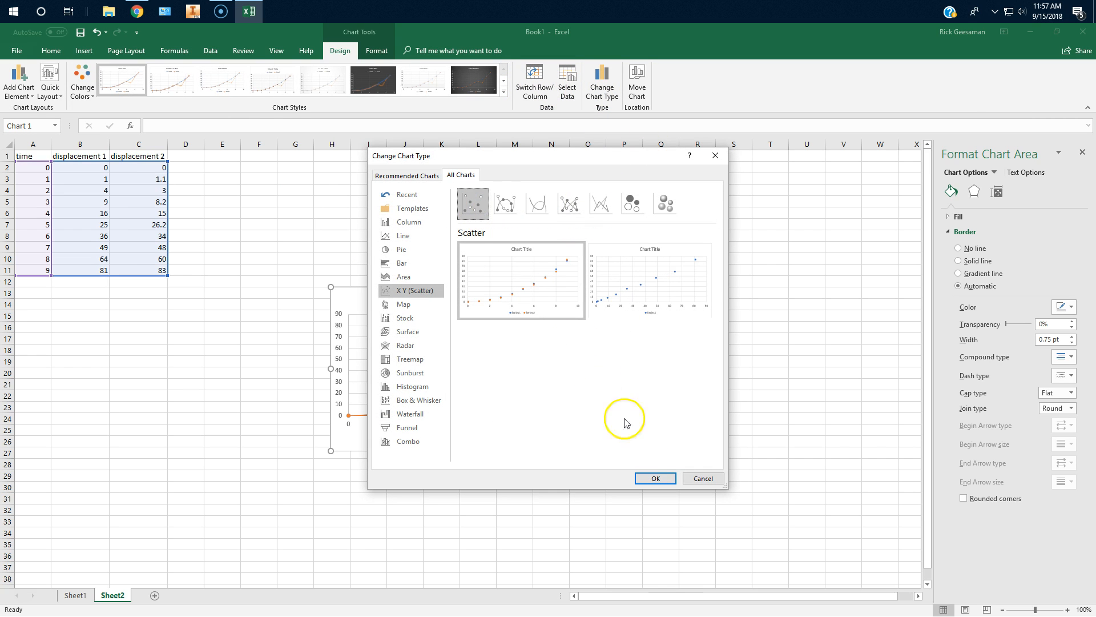
click(656, 478)
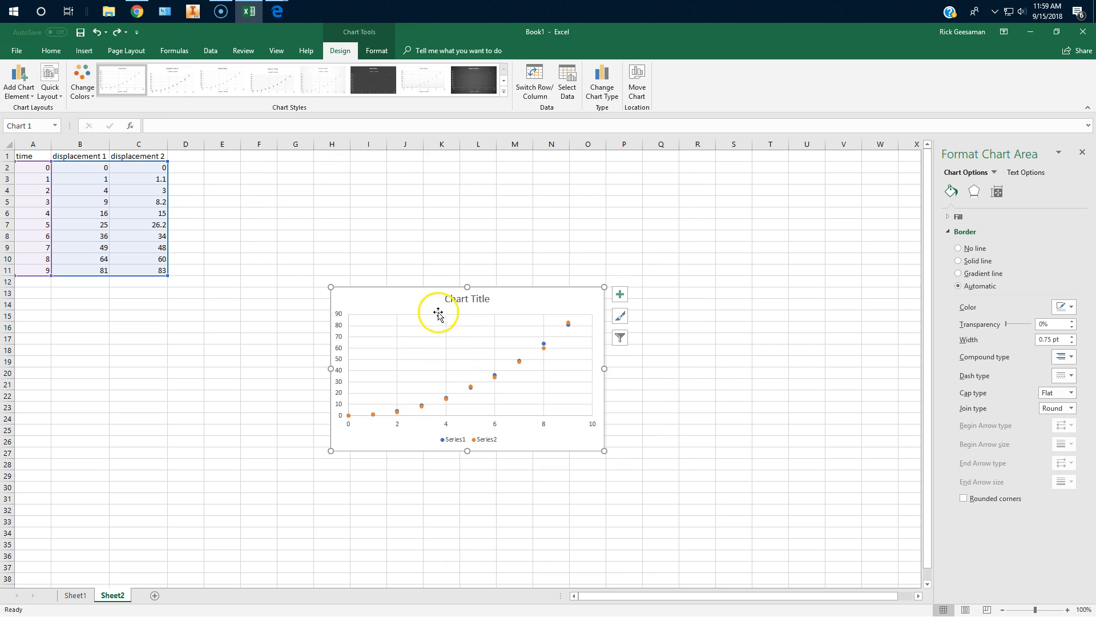
Add a linear trendline based on Series1 to the scatter chart and convert it to a Polynomial of order 2.
click(19, 80)
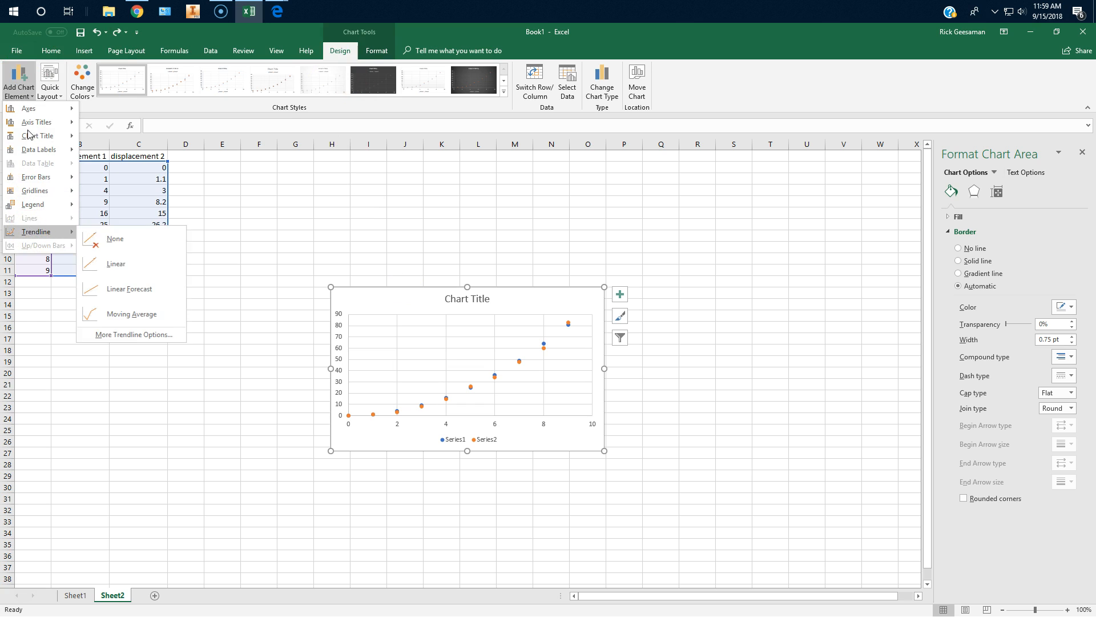
click(111, 263)
click(506, 317)
click(522, 362)
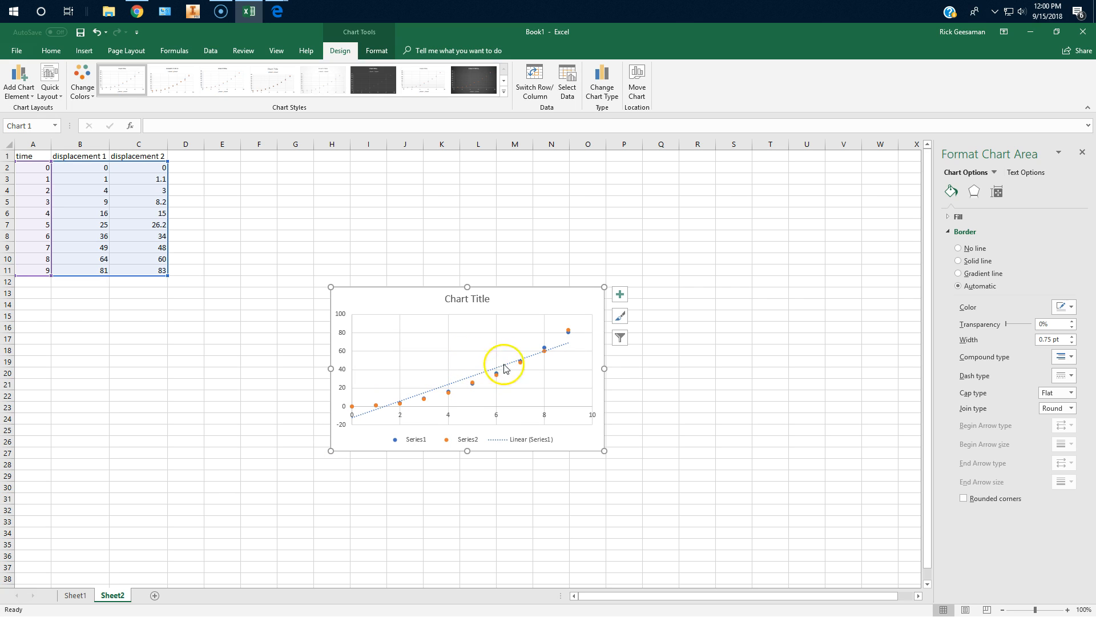
click(559, 352)
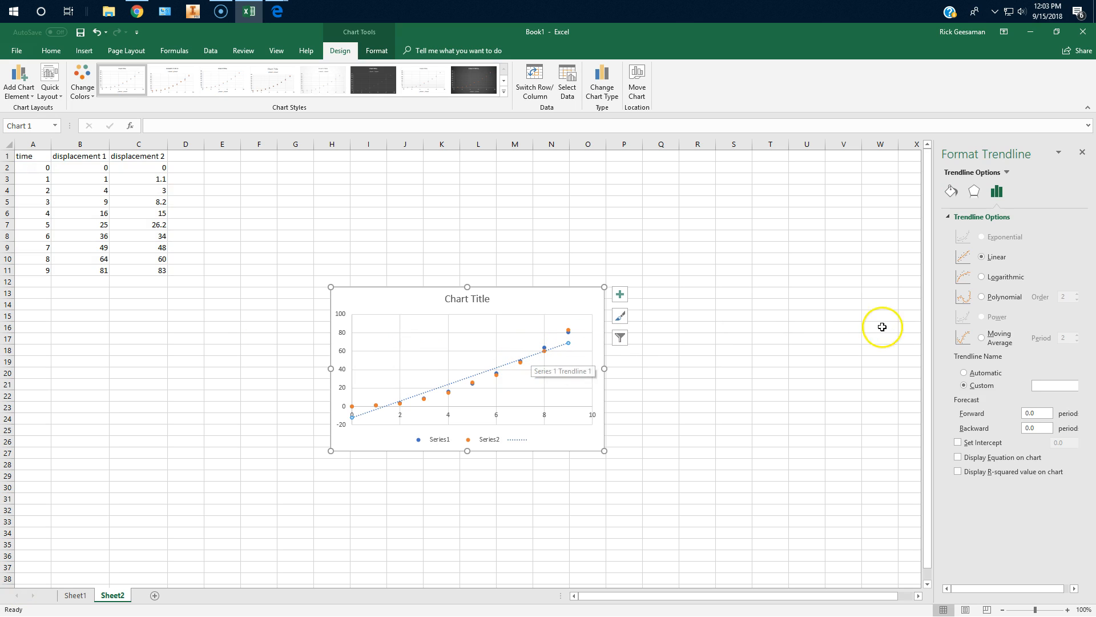
click(982, 297)
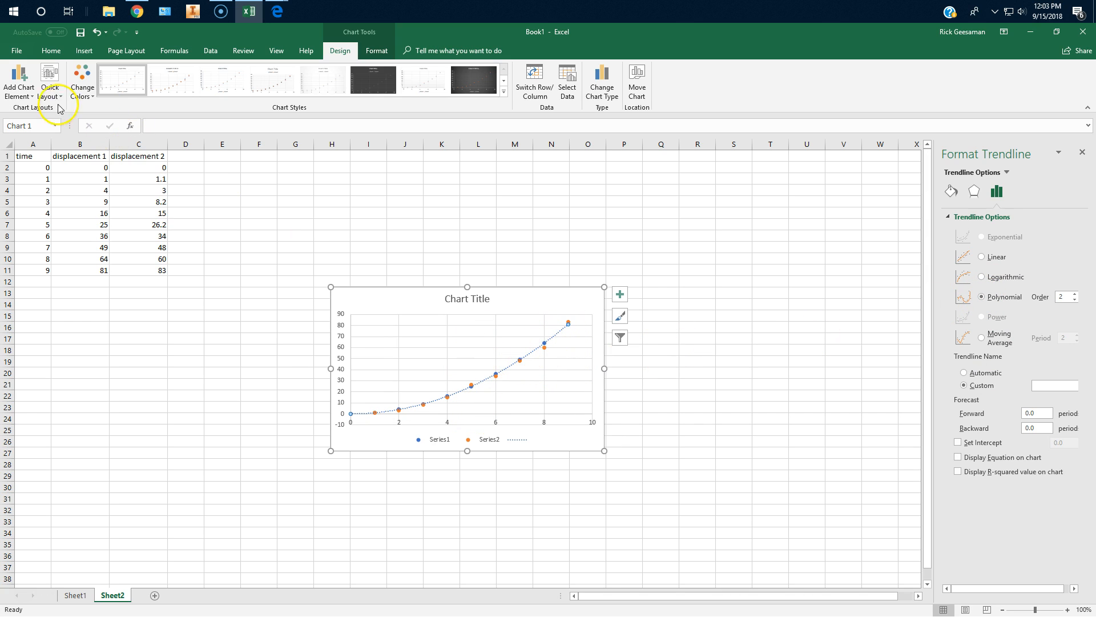
click(19, 80)
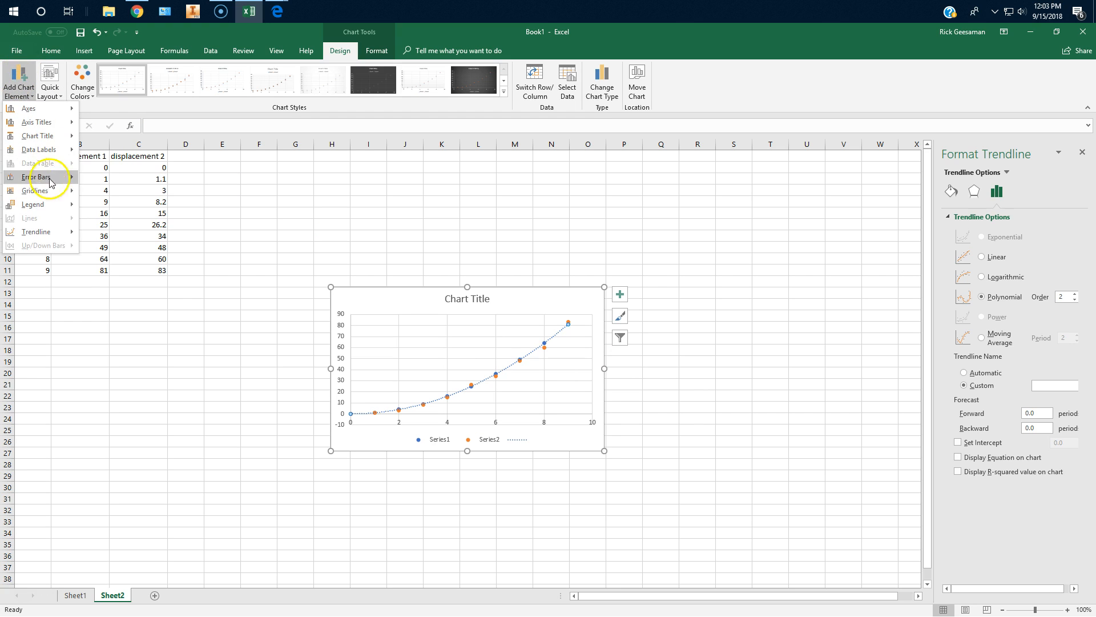
mouse_move(39, 233)
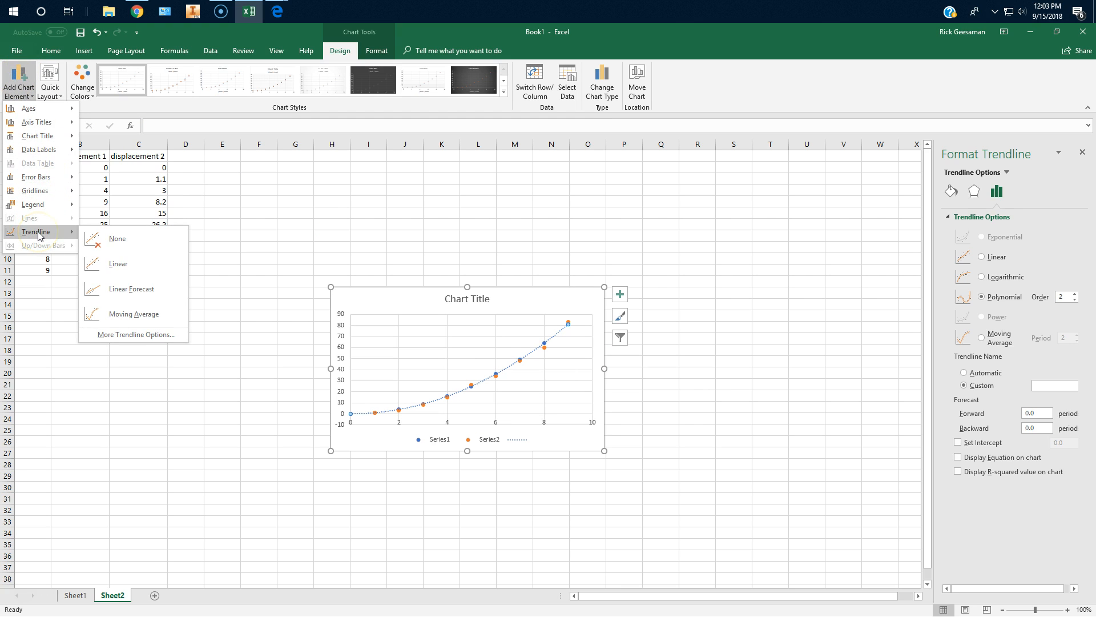
click(117, 334)
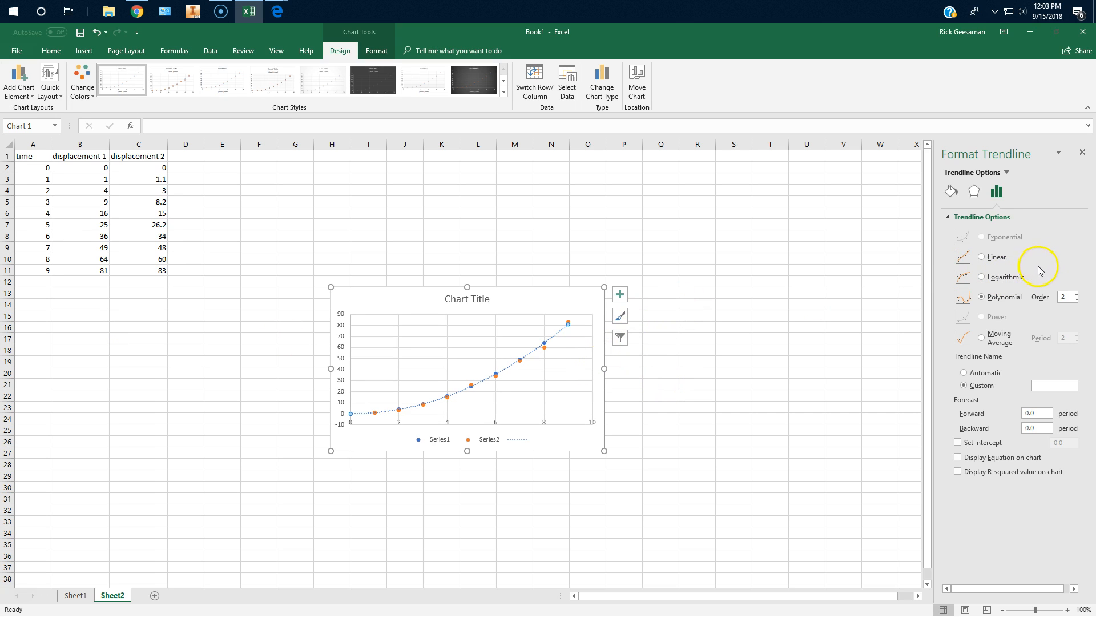
click(536, 359)
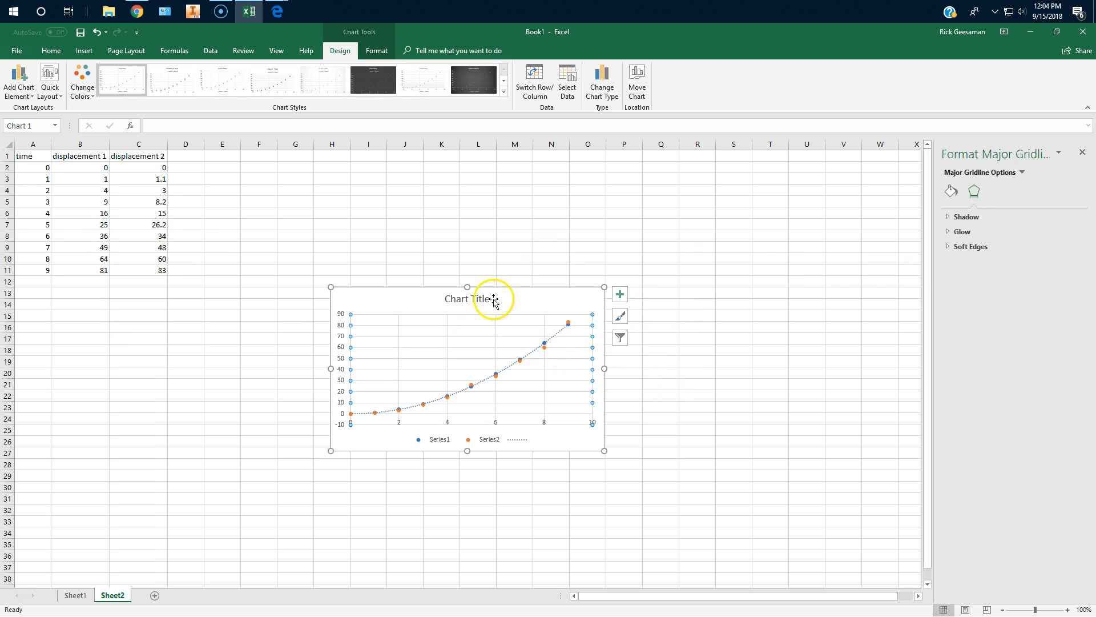
Add a linear trendline based on Series2 to the Sheet2 scatter chart.
click(521, 306)
click(11, 77)
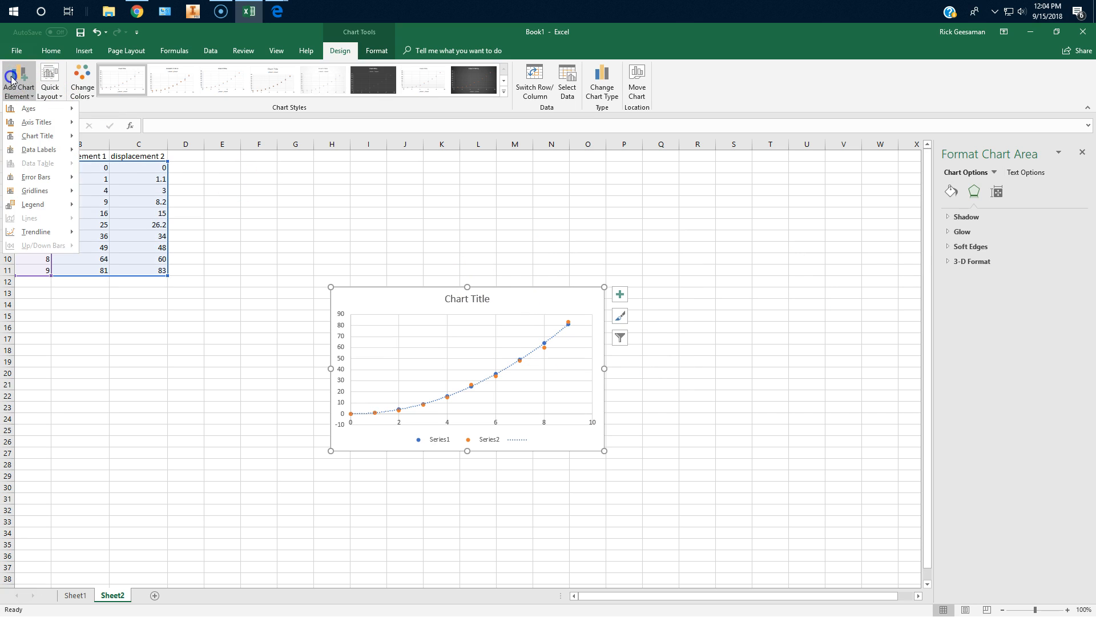
mouse_move(35, 232)
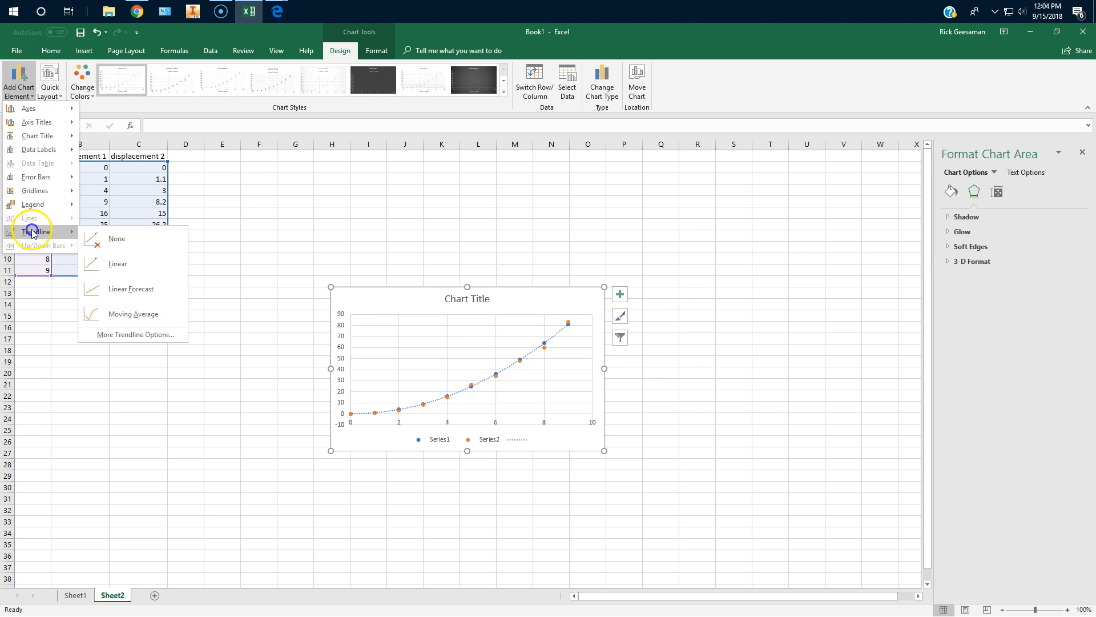
click(124, 264)
click(515, 310)
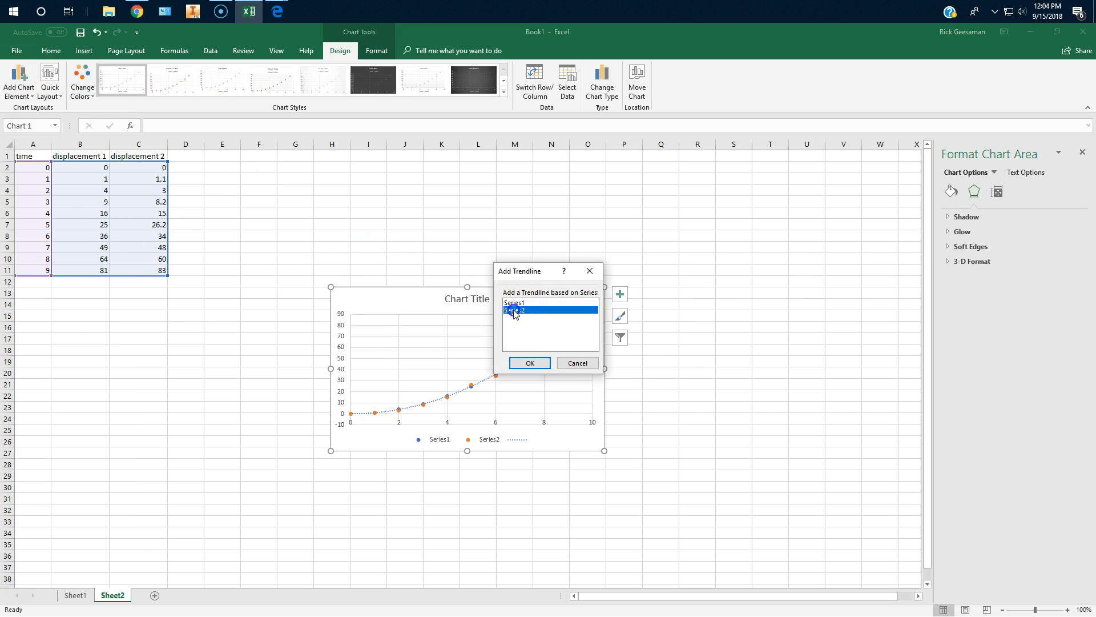
click(530, 363)
Convert the Series2 trendline to a Polynomial of order 2 and display its equation on the chart.
click(560, 352)
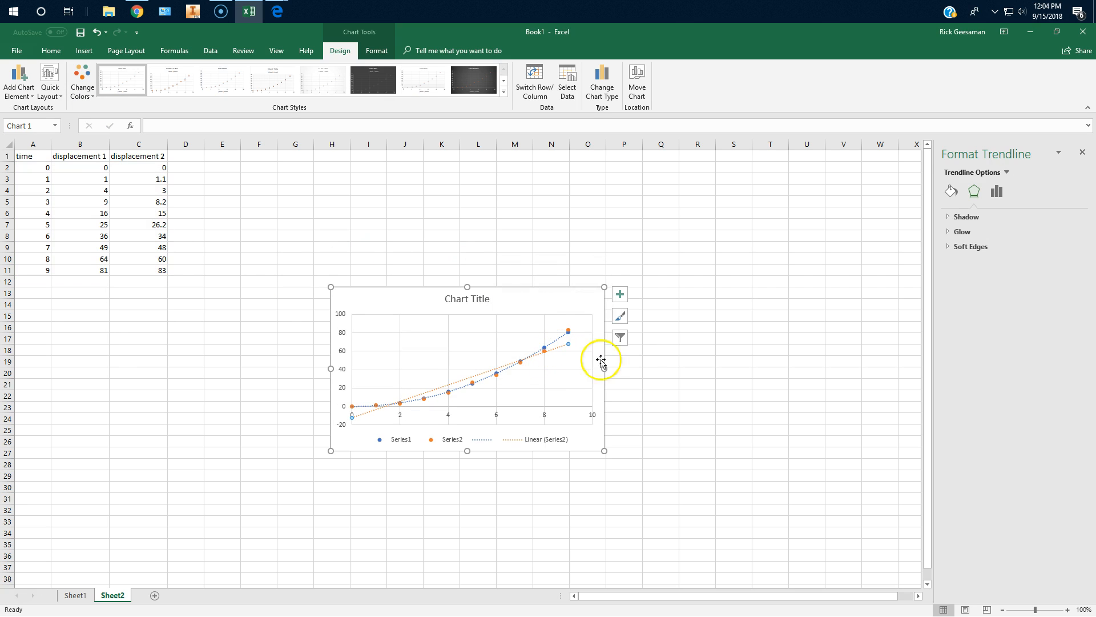
click(997, 192)
click(981, 296)
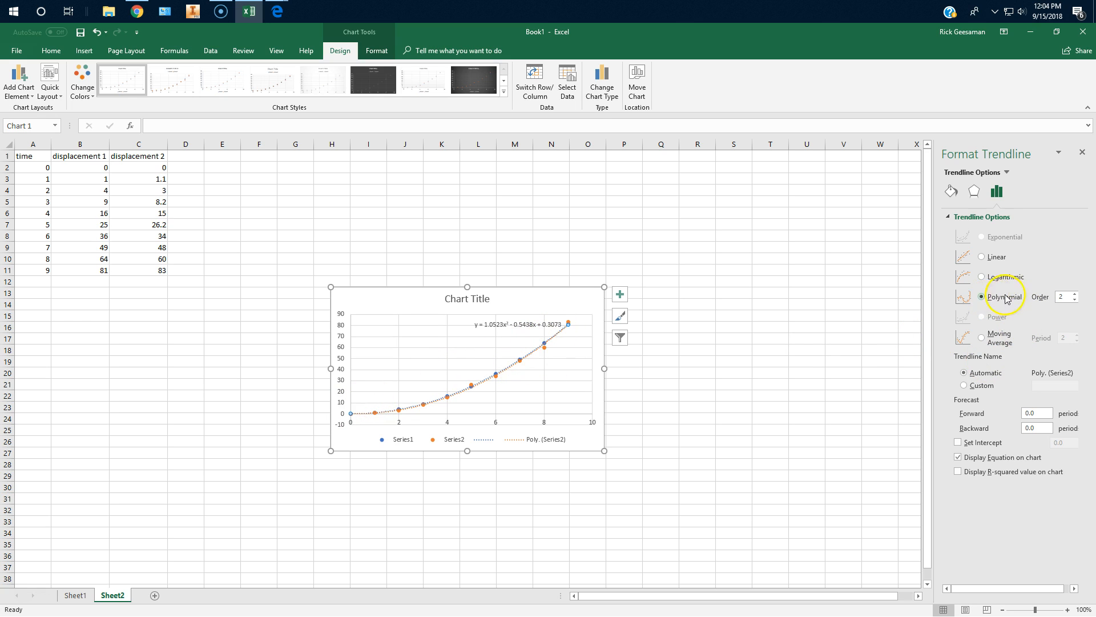
Clear the displacement values in cells B6, C8, C4, B10 and C10 to simulate missing data.
click(95, 212)
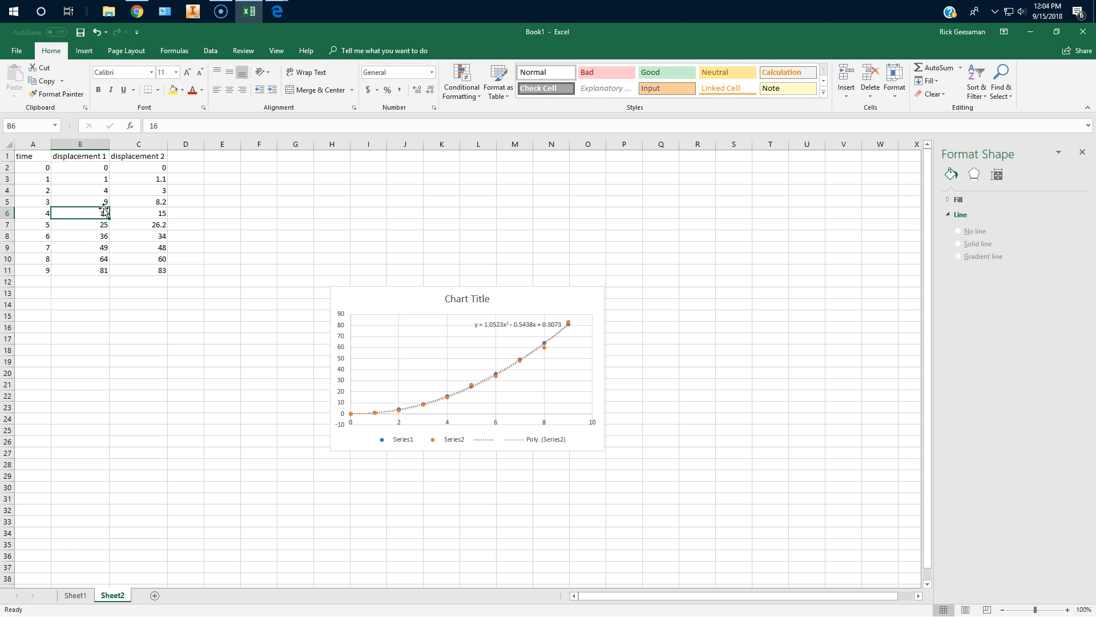
click(158, 235)
key(Delete)
click(160, 194)
key(Delete)
click(100, 259)
key(Delete)
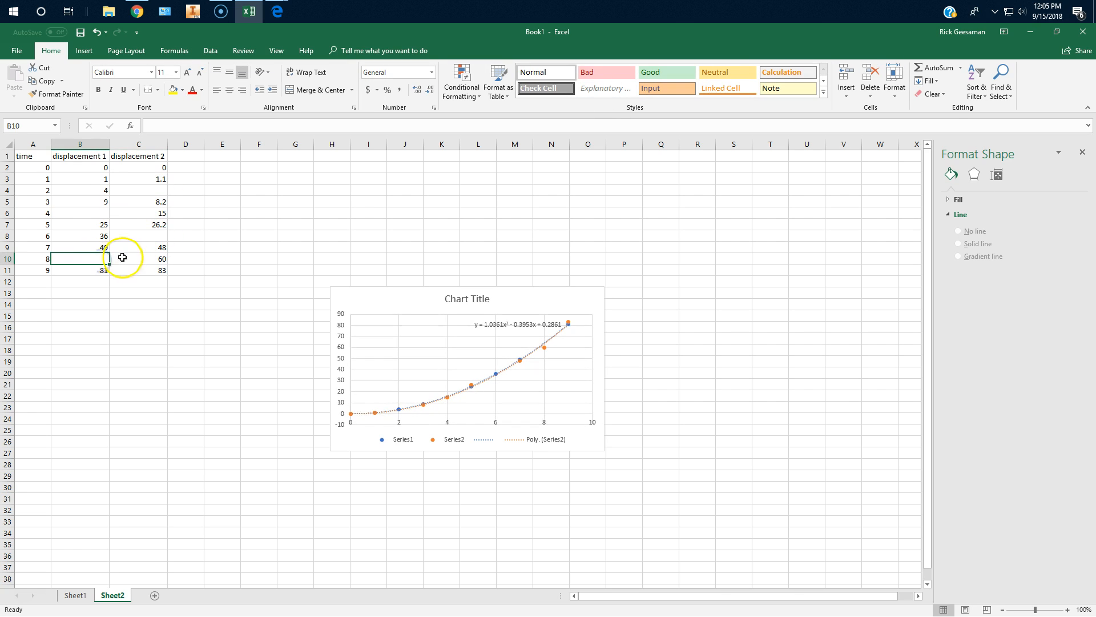
click(157, 260)
key(Delete)
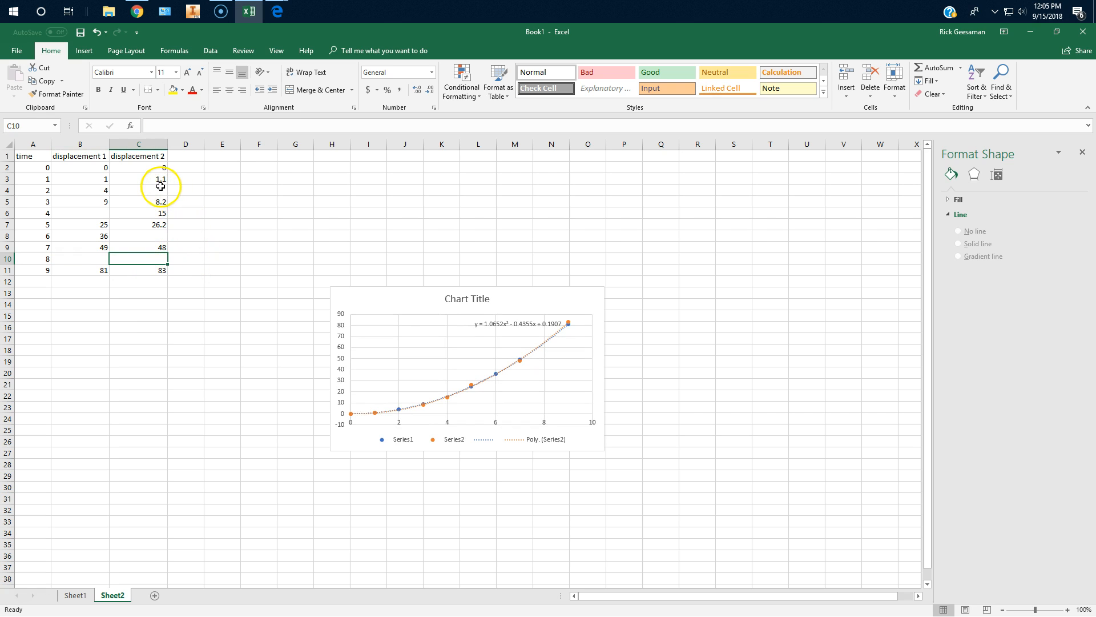
click(232, 195)
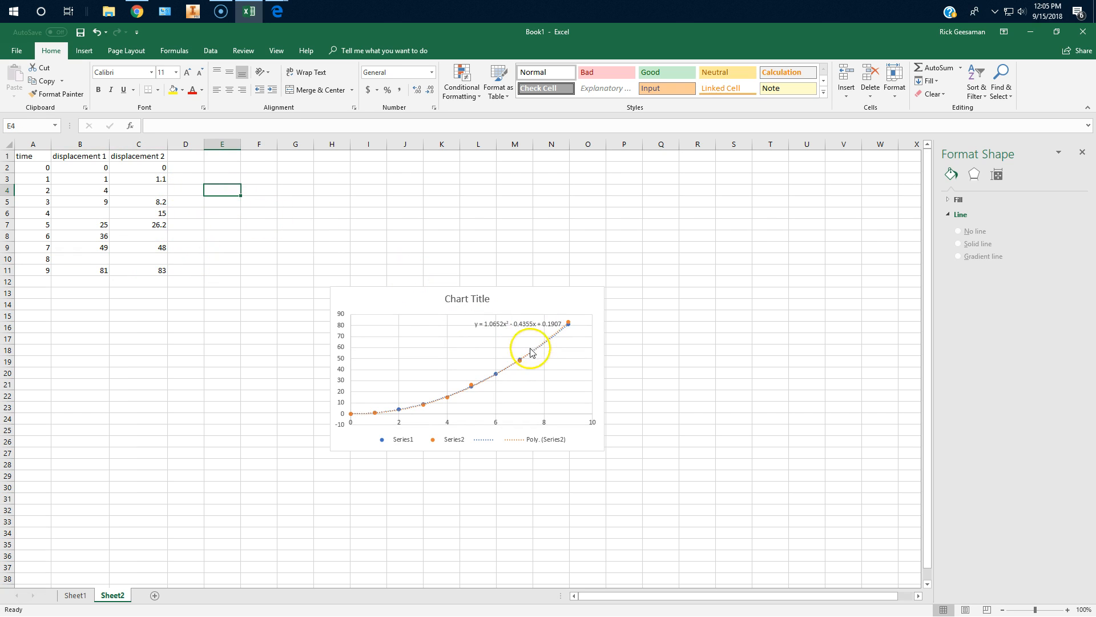